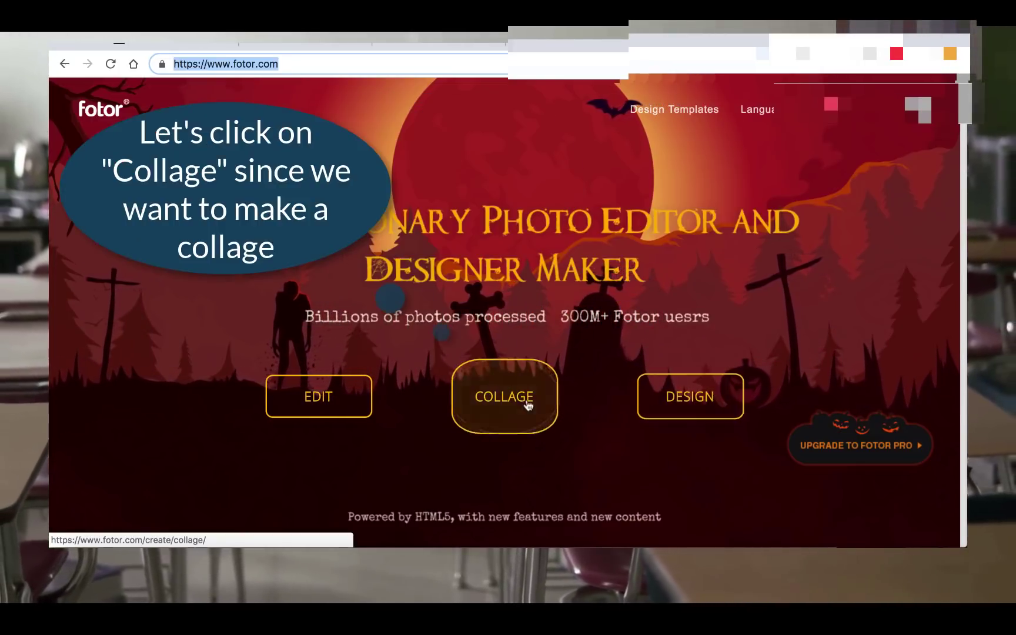
Start a new Classic Collage project and dismiss the page translation notice
left_click(502, 399)
left_click(503, 399)
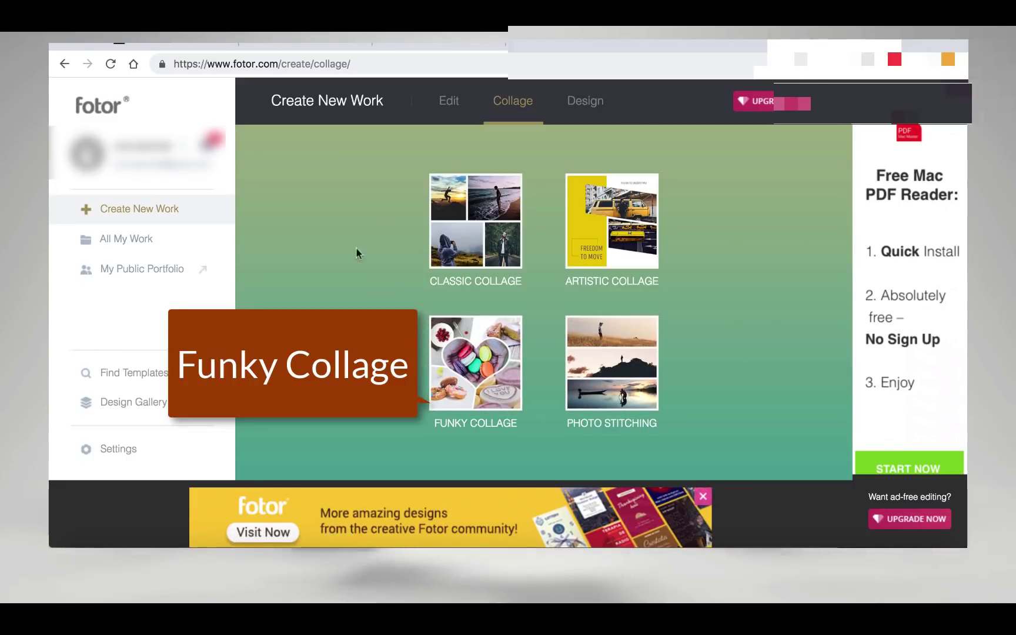
left_click(457, 236)
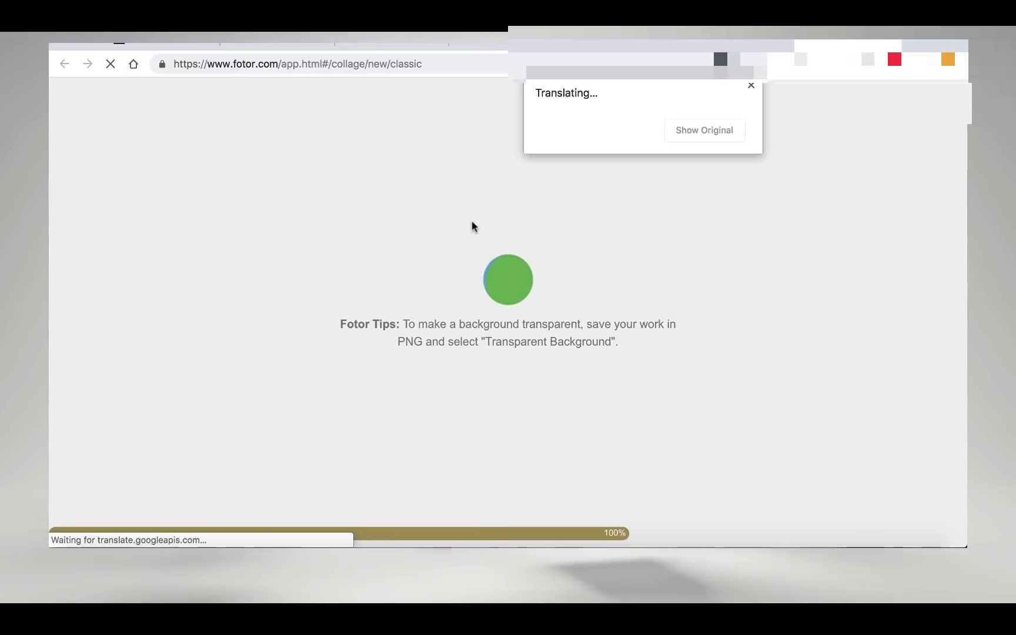
left_click(748, 87)
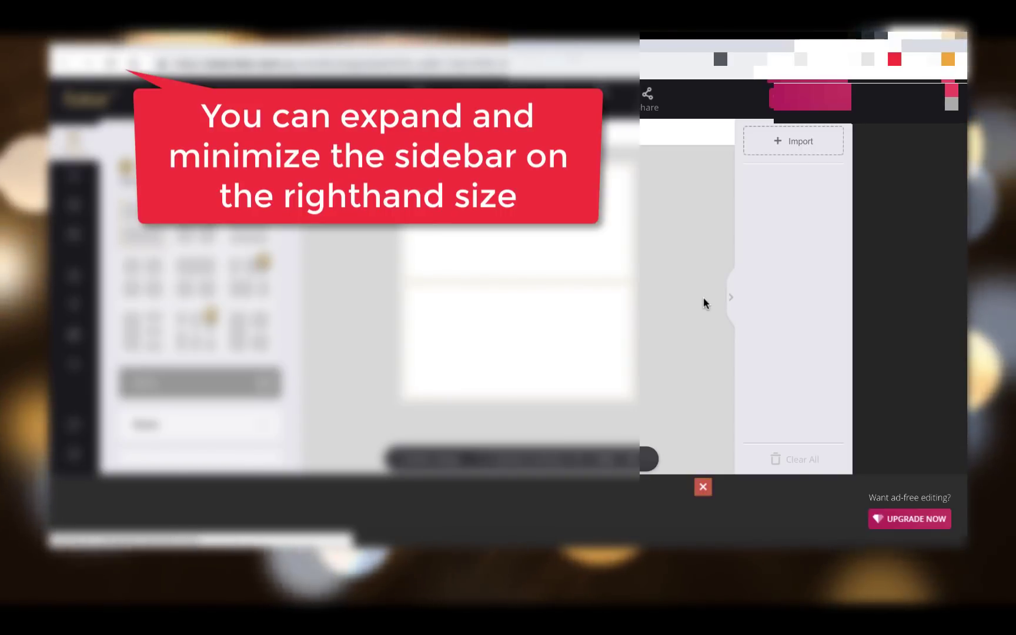
Collapse the image import sidebar and expand it again
left_click(731, 297)
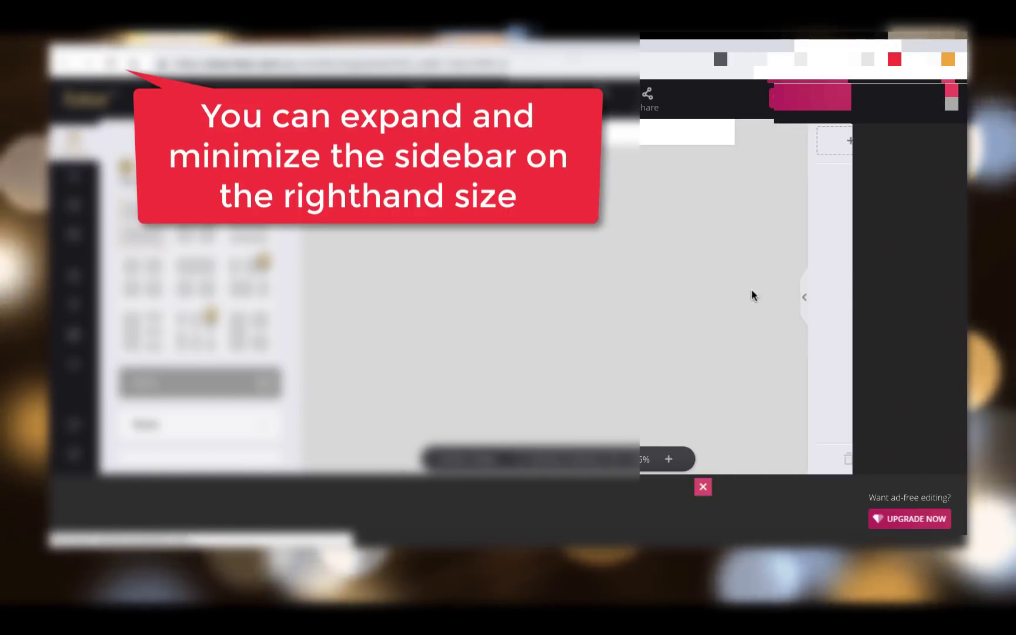
left_click(851, 307)
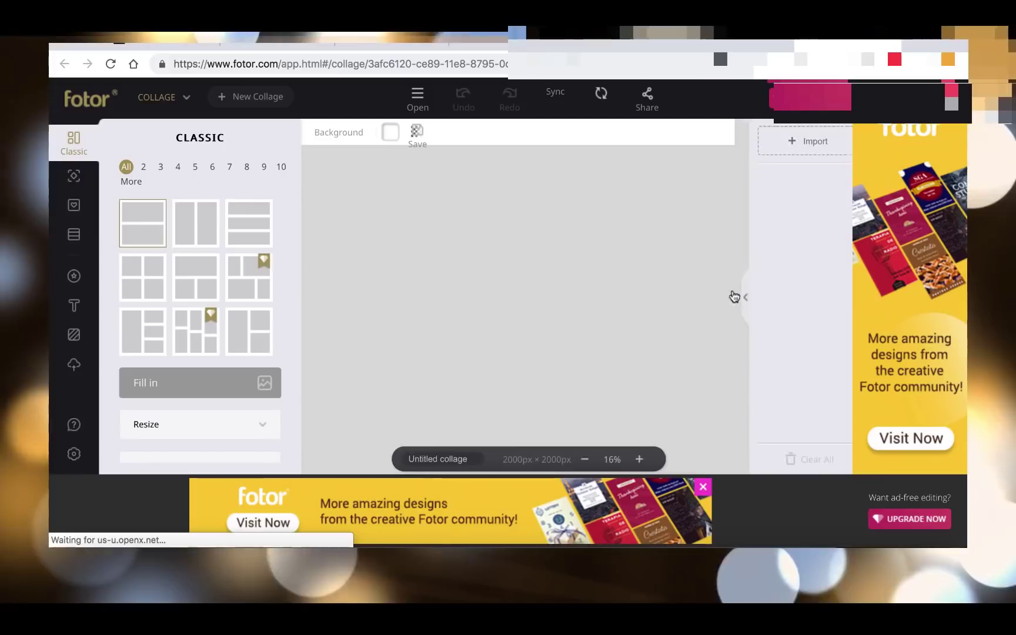
left_click(733, 296)
left_click(846, 303)
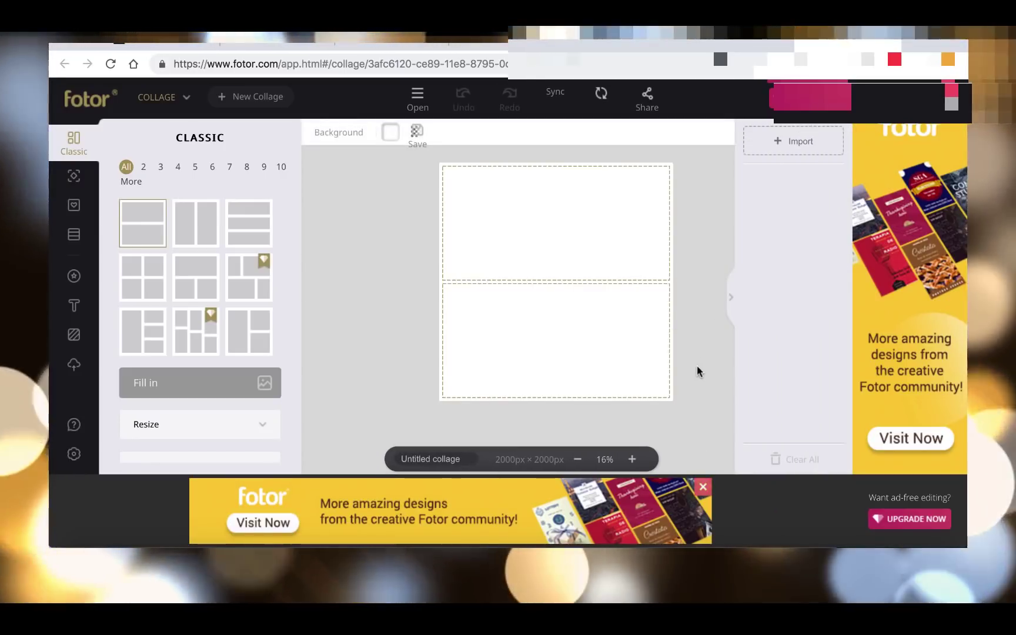
Zoom the collage canvas in to 20%, then out to 12%
left_click(634, 461)
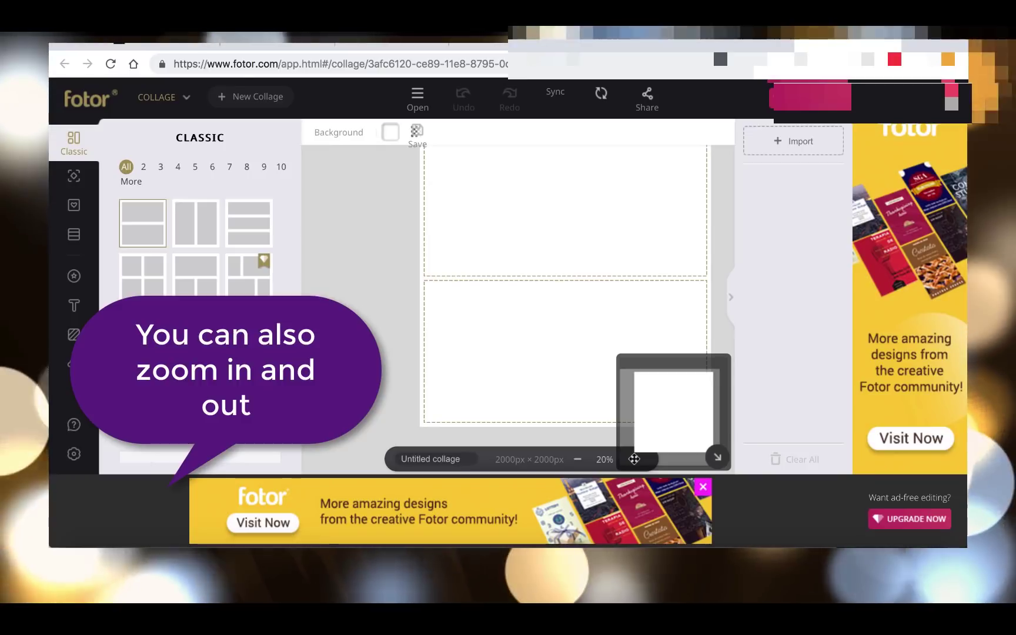
left_click(580, 460)
left_click(580, 460)
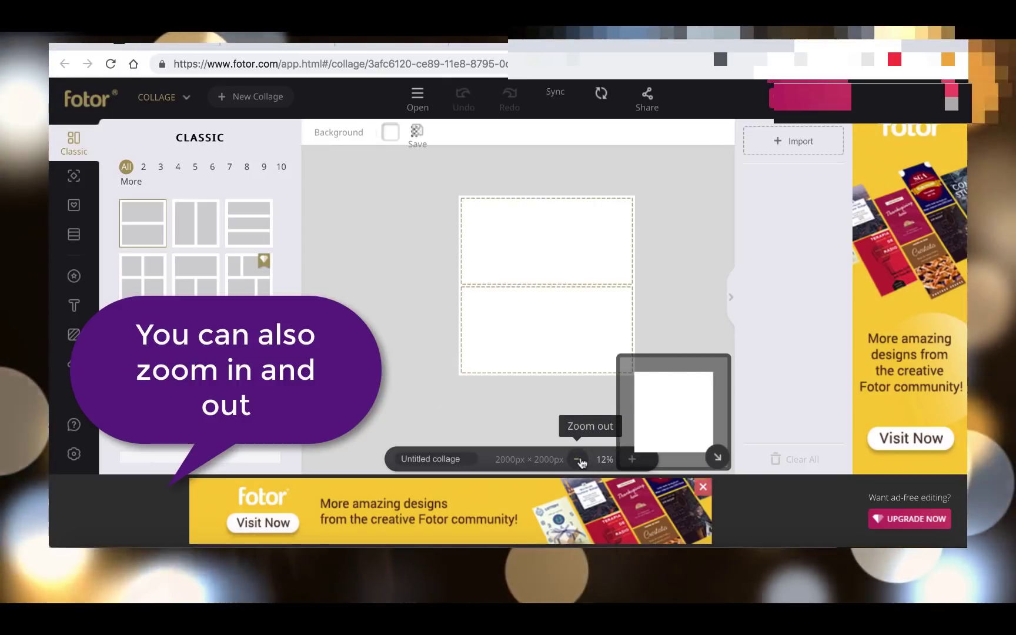
Reposition the canvas in the workspace with the navigator preview, showing and hiding the preview as needed
left_click(718, 458)
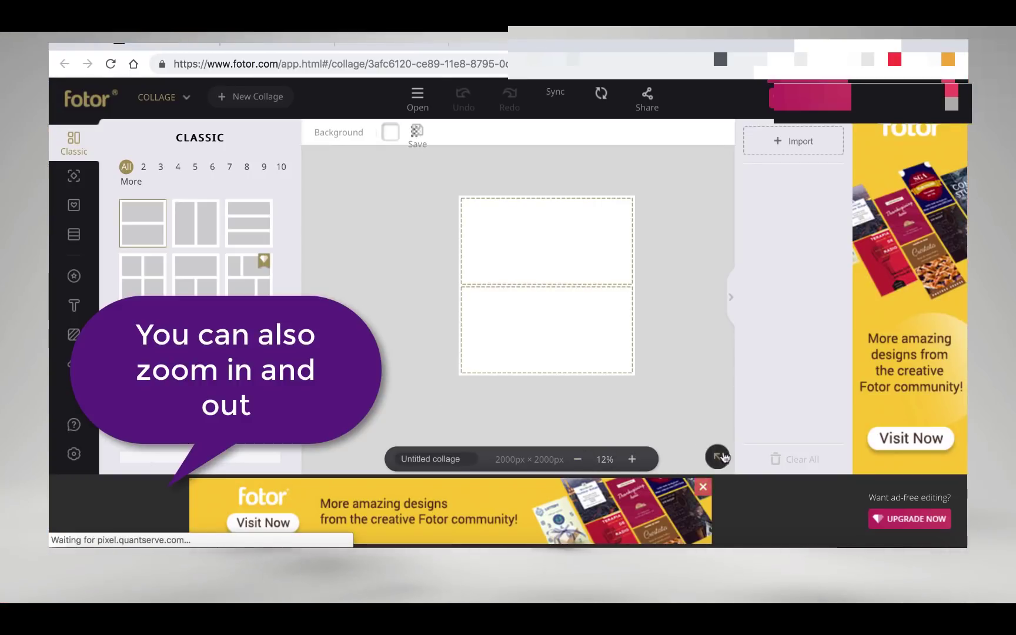
left_click(715, 457)
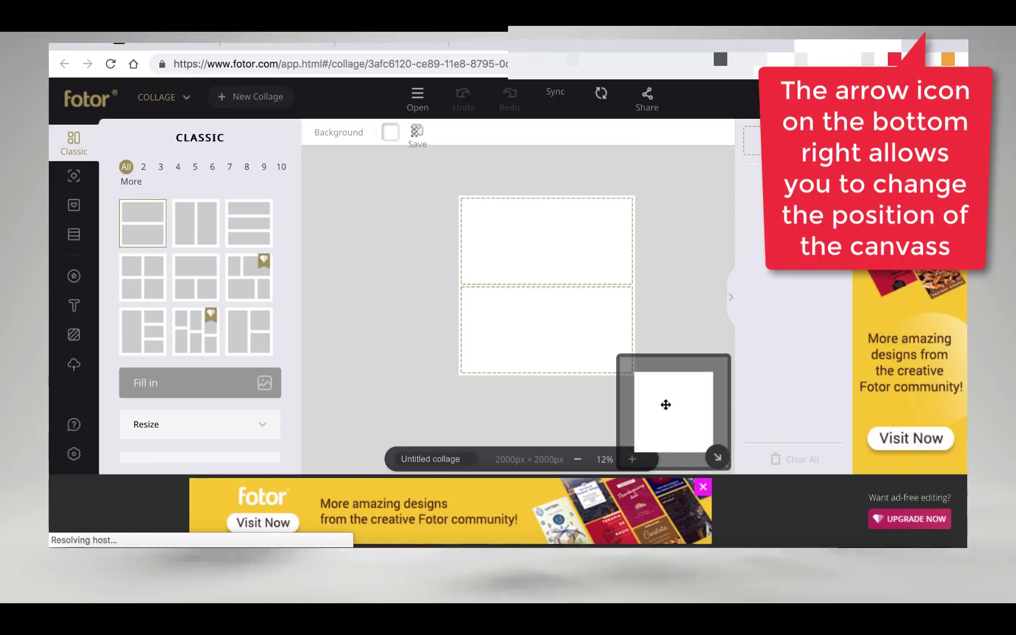
mouse_move(658, 405)
left_mouse_down()
mouse_move(691, 447)
mouse_move(658, 412)
mouse_move(671, 386)
mouse_move(678, 408)
mouse_move(674, 399)
left_mouse_up()
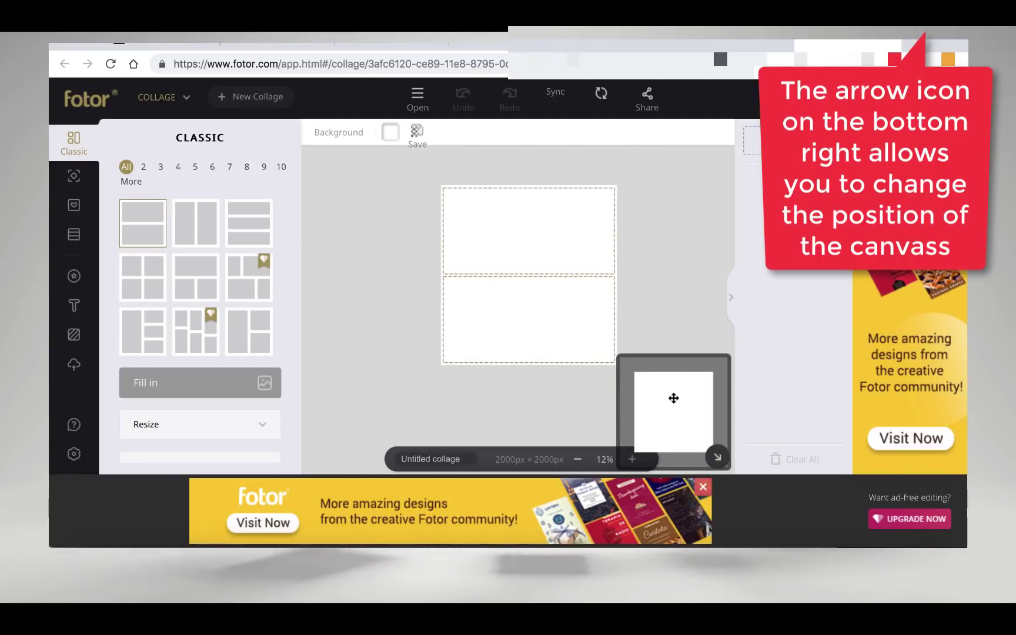
left_click(717, 458)
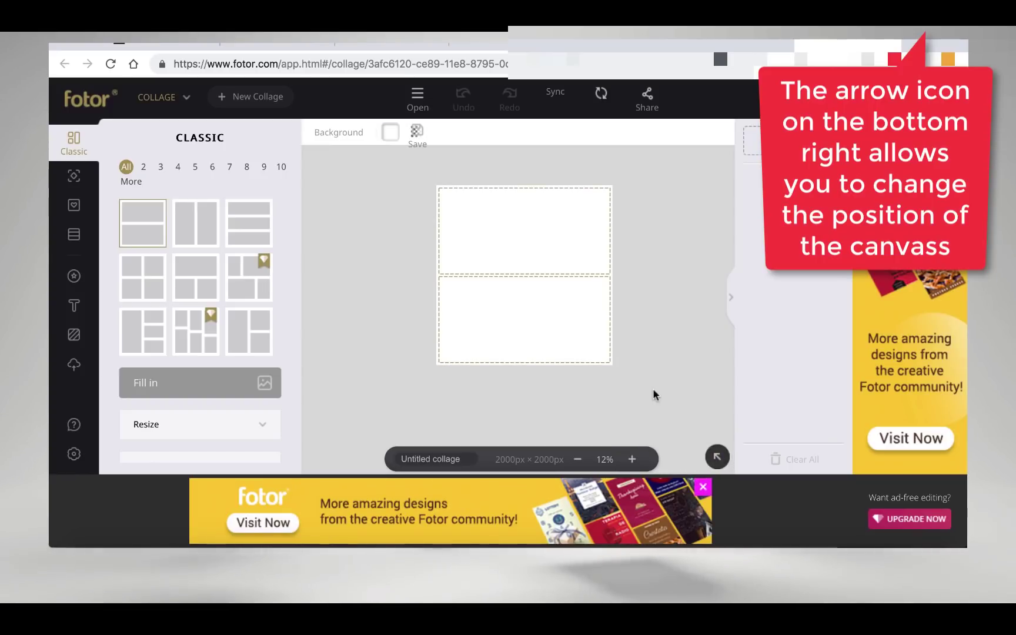
left_click(716, 458)
left_click_drag(678, 405, 674, 428)
left_click(715, 459)
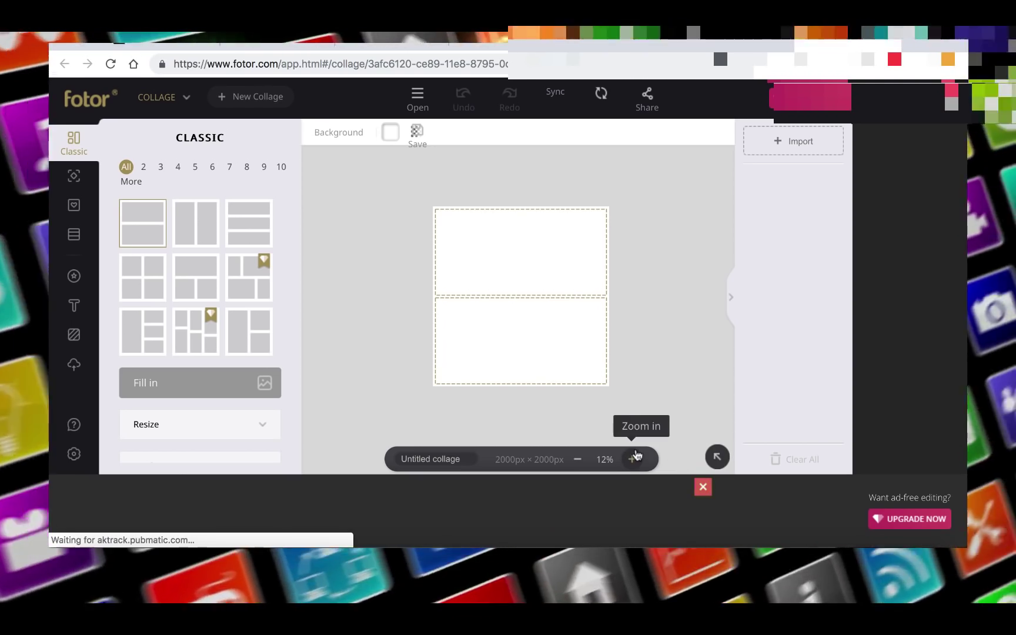
Try the two-column layout from the two-picture classic templates and view the canvas at 16% zoom
left_click(633, 459)
left_click(632, 459)
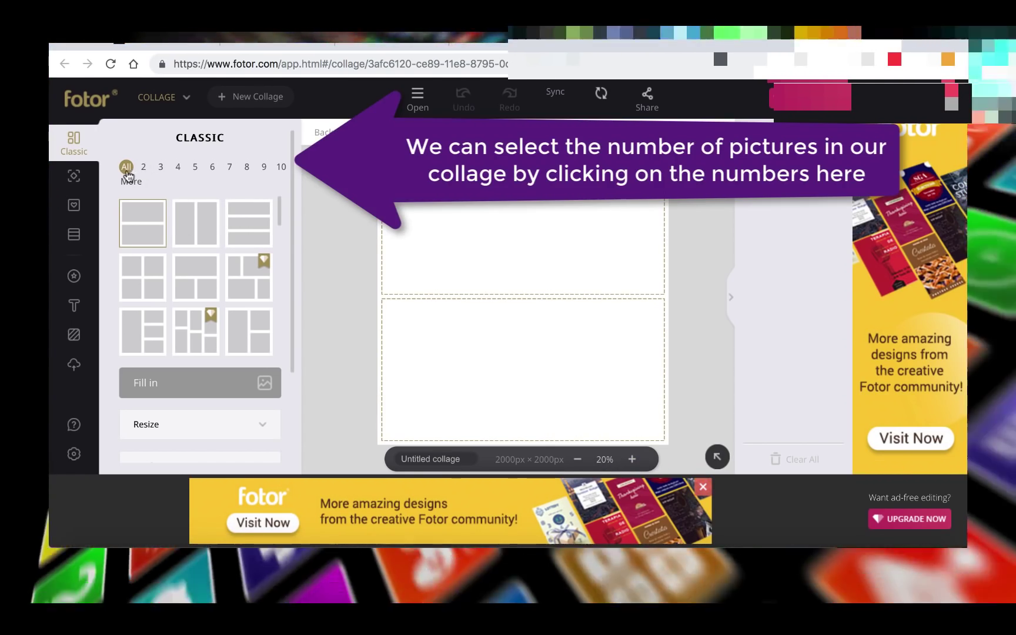
left_click(143, 167)
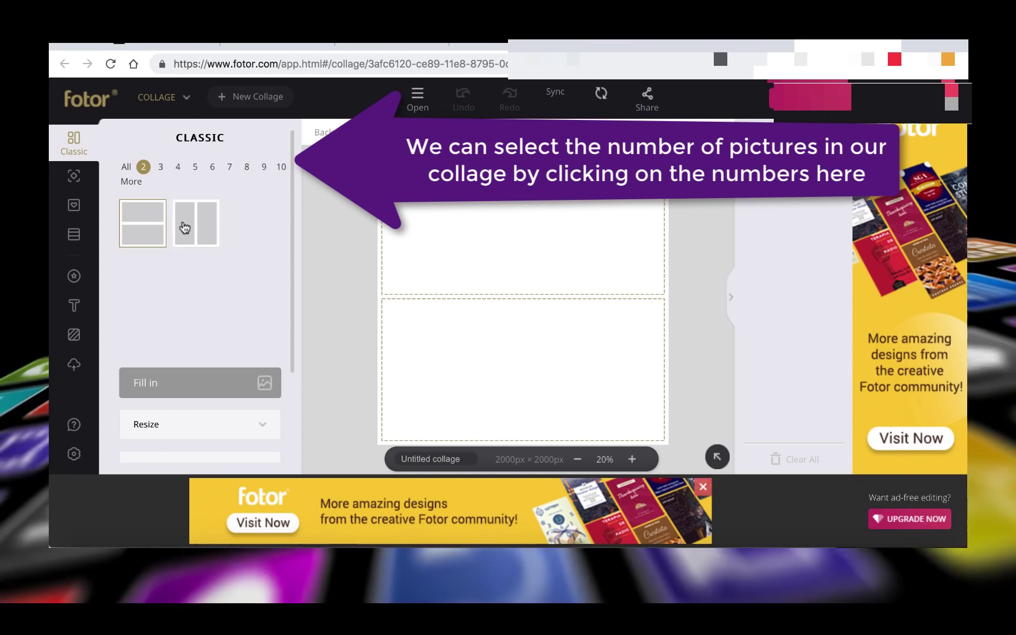
left_click(184, 227)
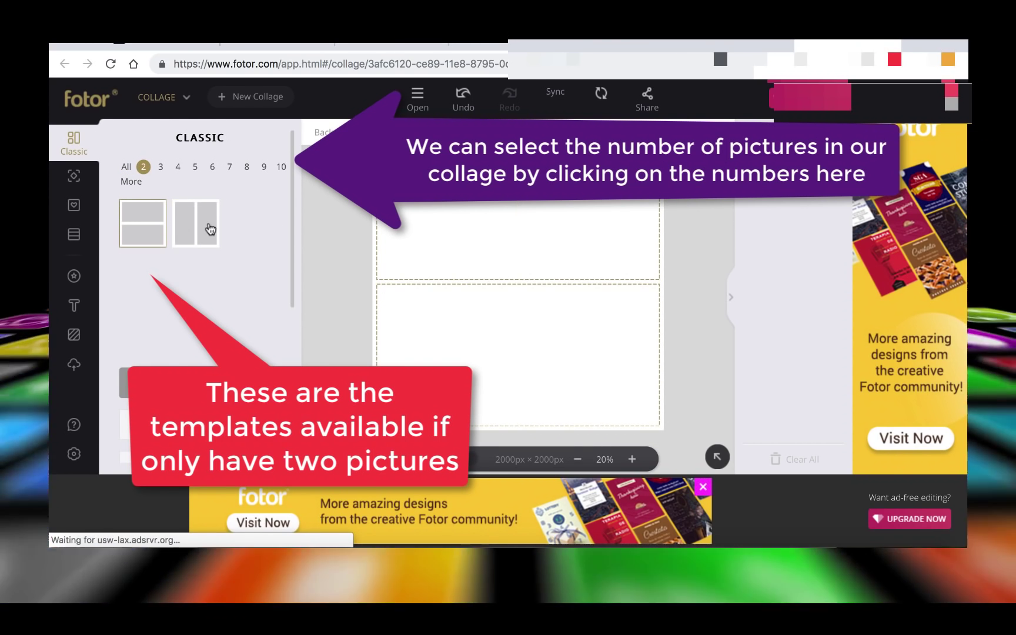
left_click(581, 459)
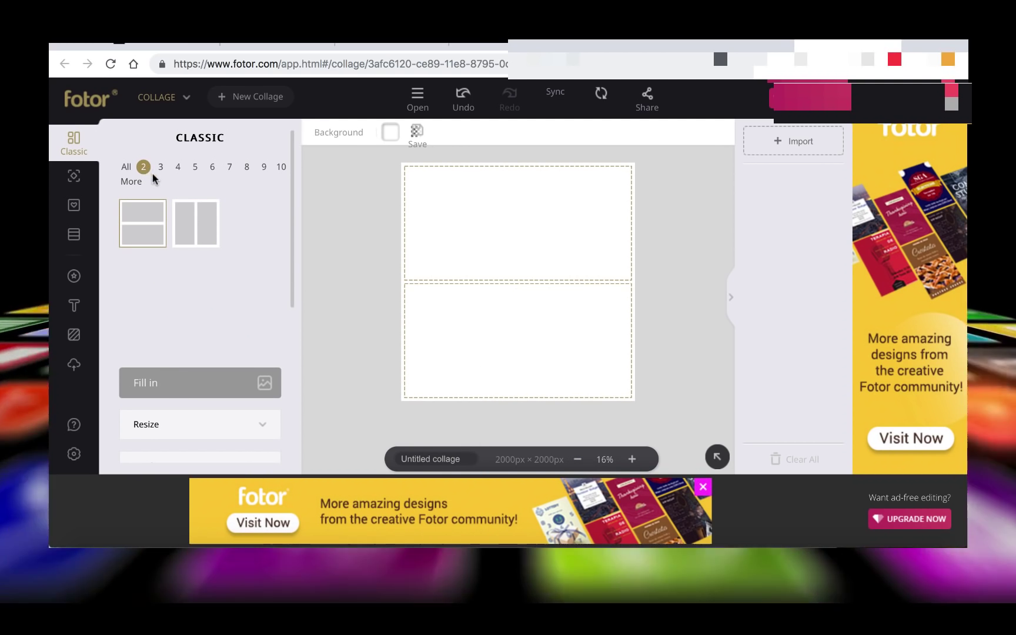
Try several three-picture classic templates on the canvas, including stacked rows, equal columns and two cells above one wide cell
left_click(160, 169)
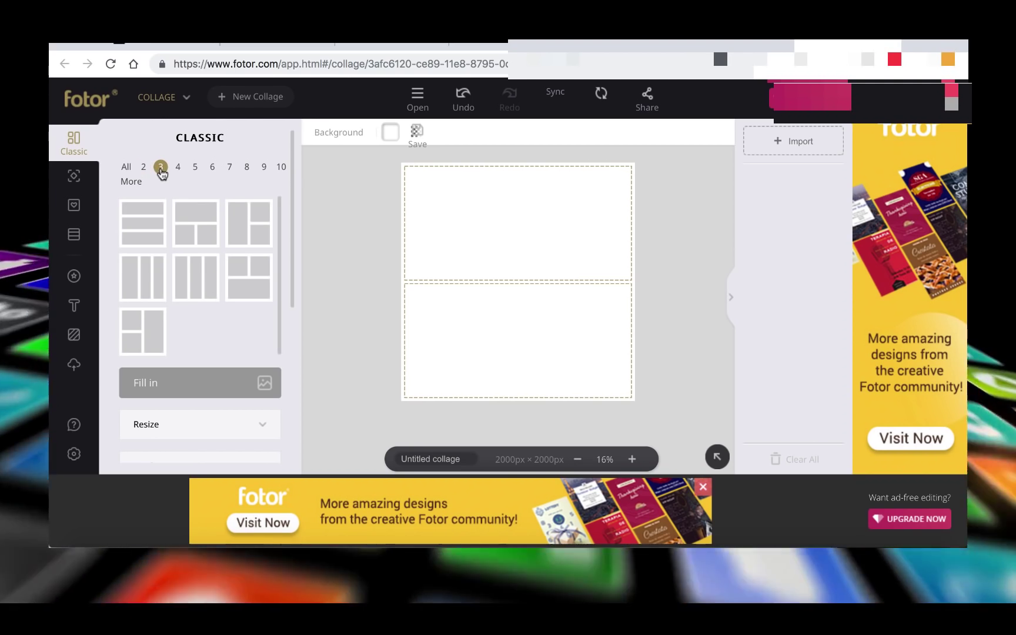
left_click(144, 223)
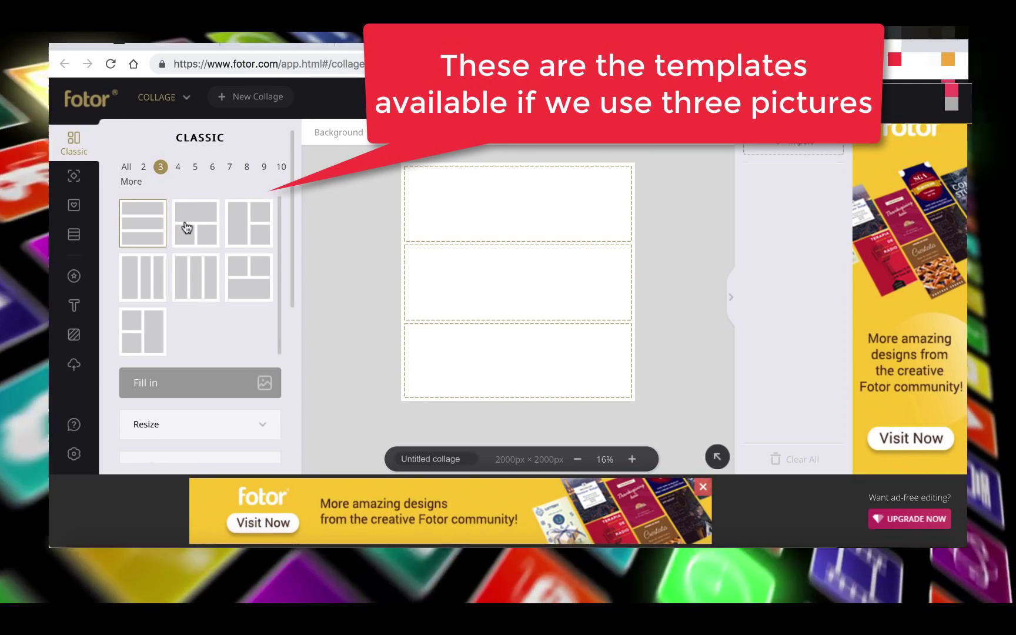
left_click(187, 228)
left_click(229, 226)
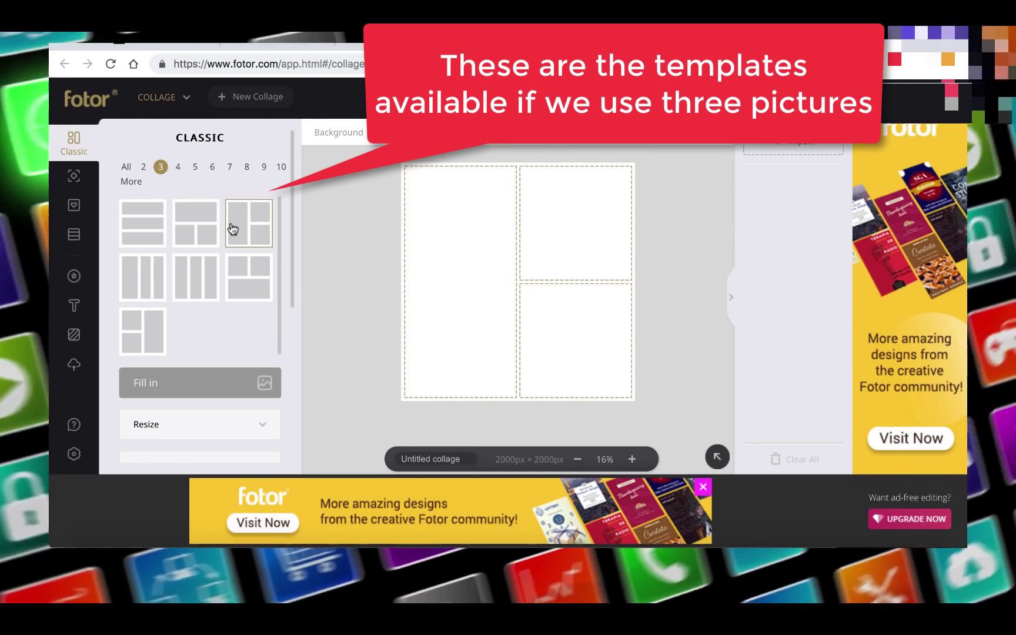
left_click(154, 281)
left_click(184, 283)
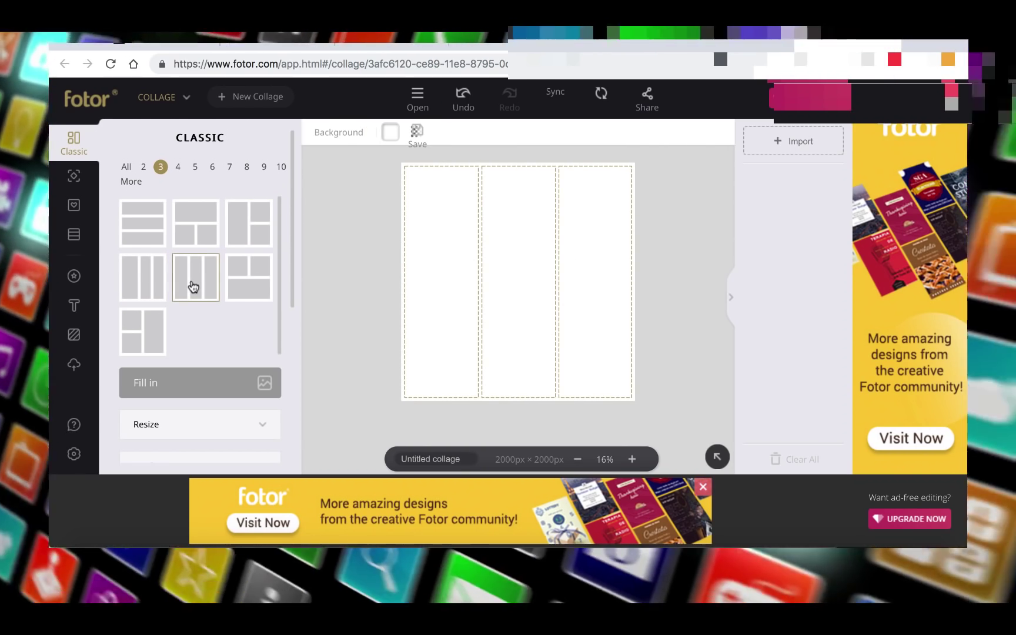
left_click(239, 285)
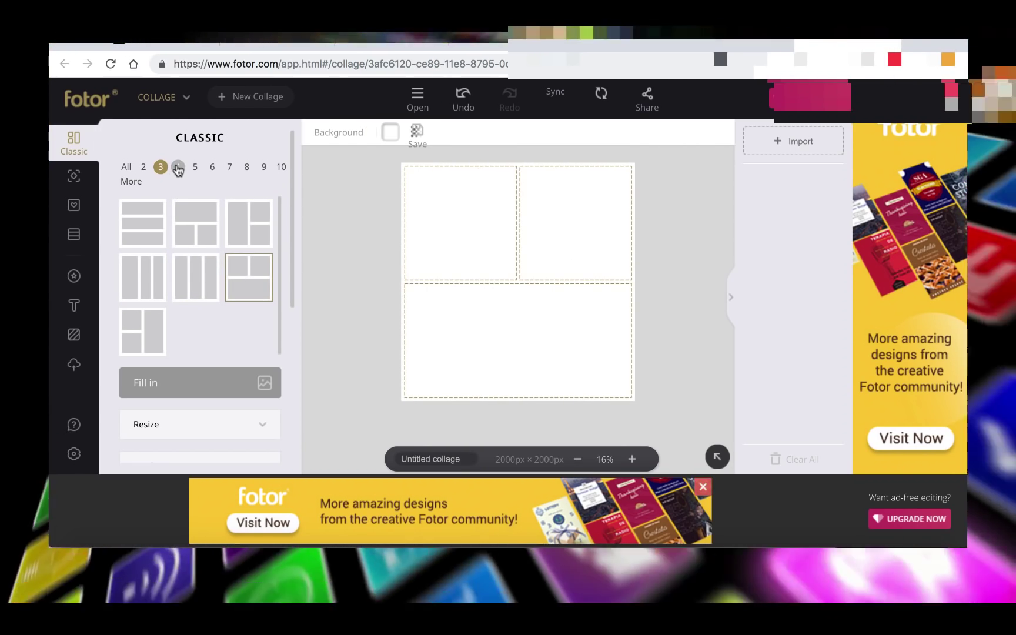
Browse the templates by picture count and apply the six-picture layout with three staggered rows of two cells
left_click(177, 167)
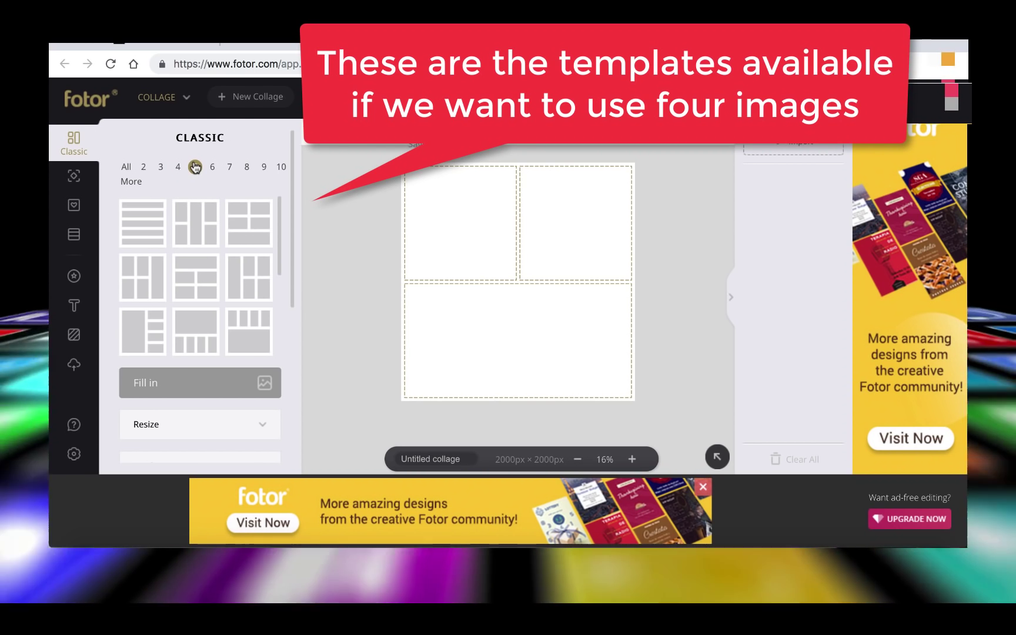
left_click(212, 167)
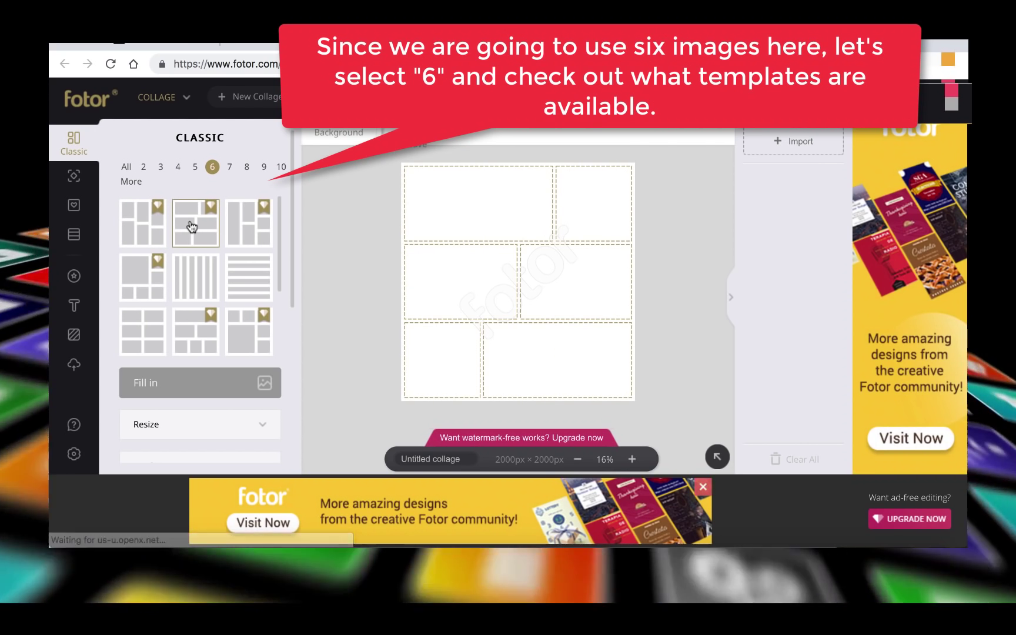
left_click(494, 215)
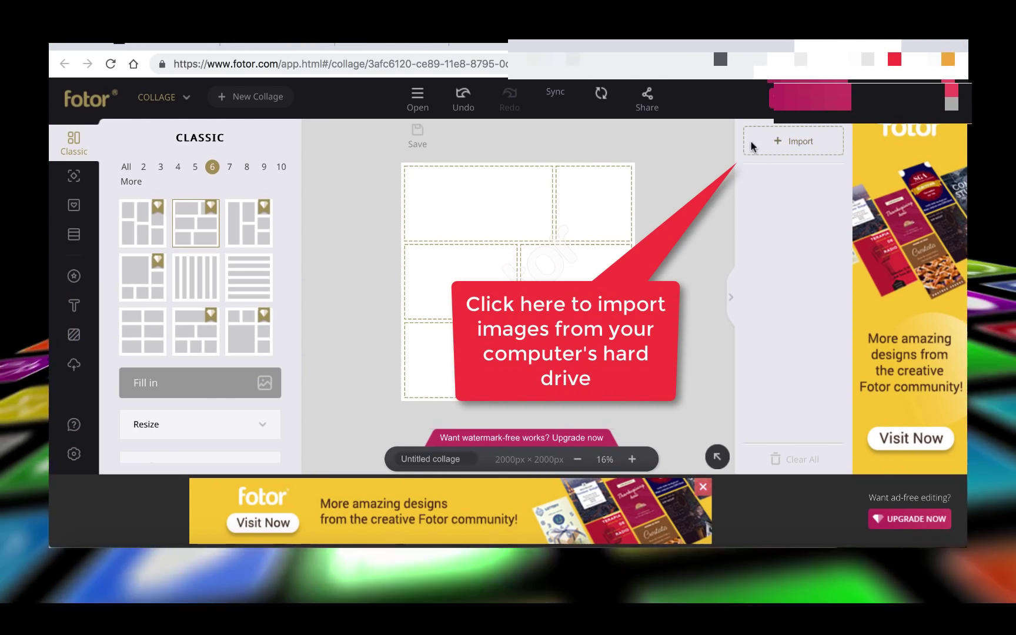
Import IMG_2423.JPG from the Hong_Kong_Photos folder into the project
left_click(781, 146)
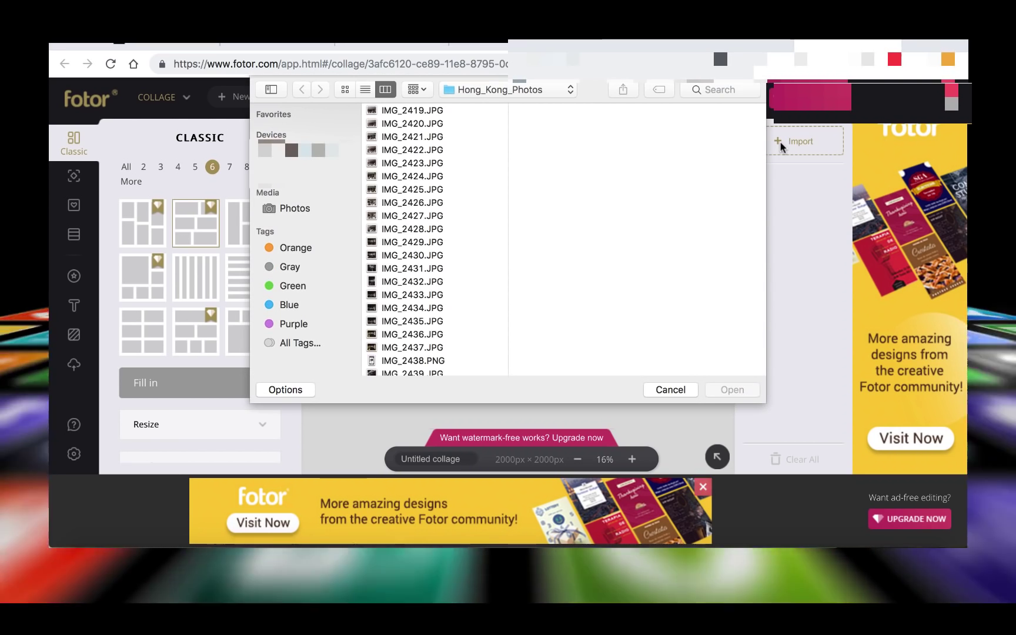
left_click(436, 167)
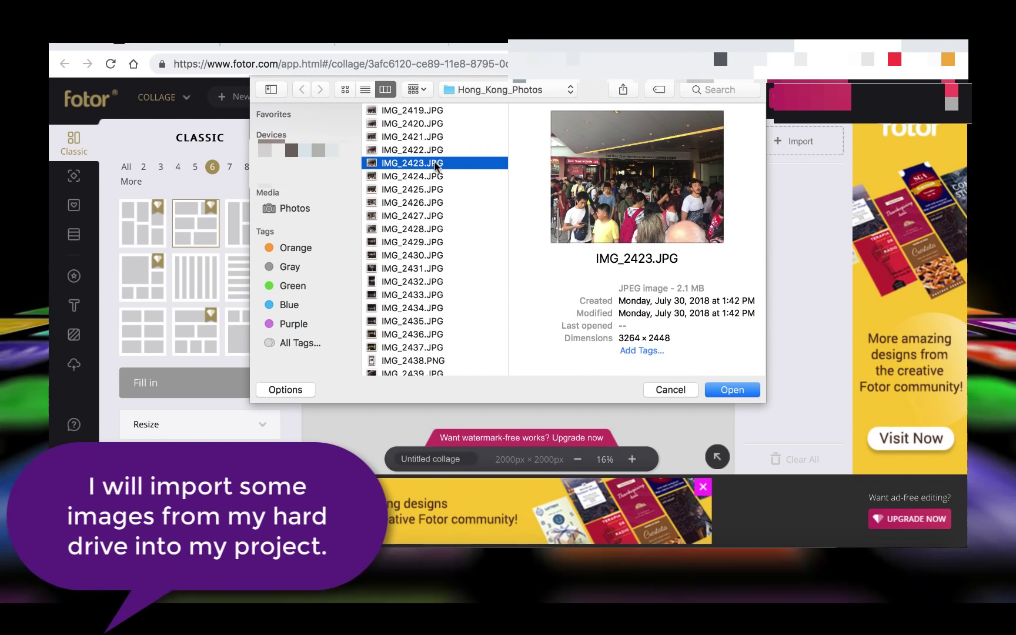
left_click(724, 391)
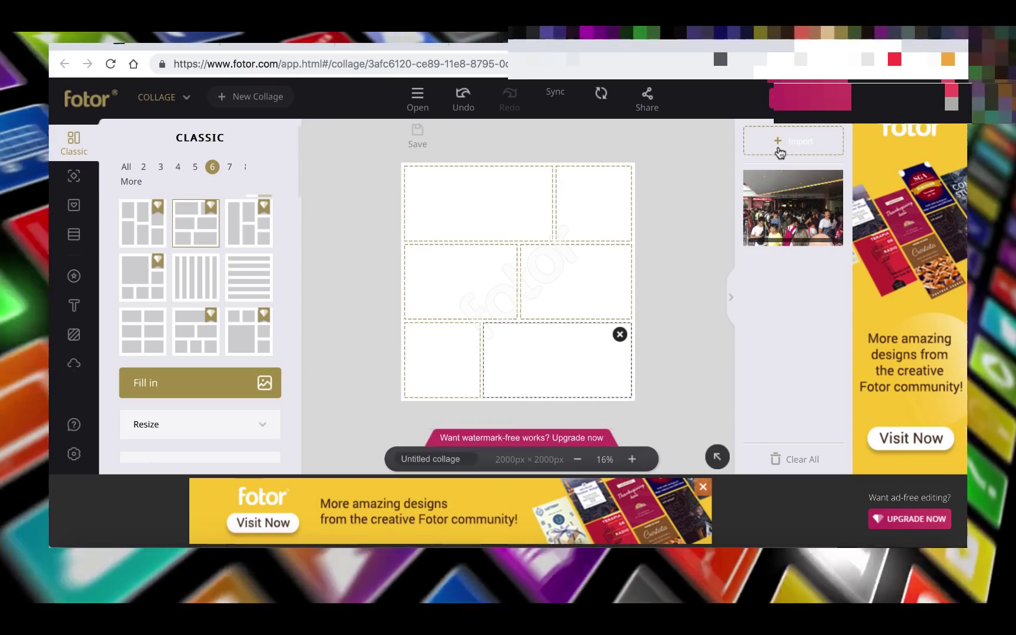
Preview several photos in the Hong_Kong_Photos folder and import IMG_2432.JPG into the project
left_click(780, 151)
left_click(413, 268)
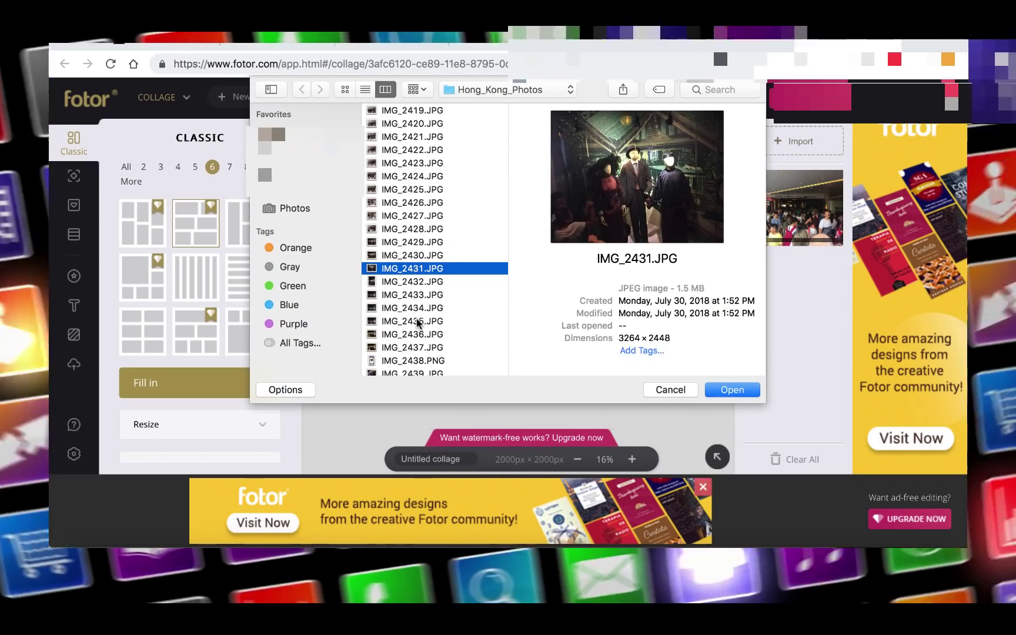
left_click(418, 322)
left_click(418, 296)
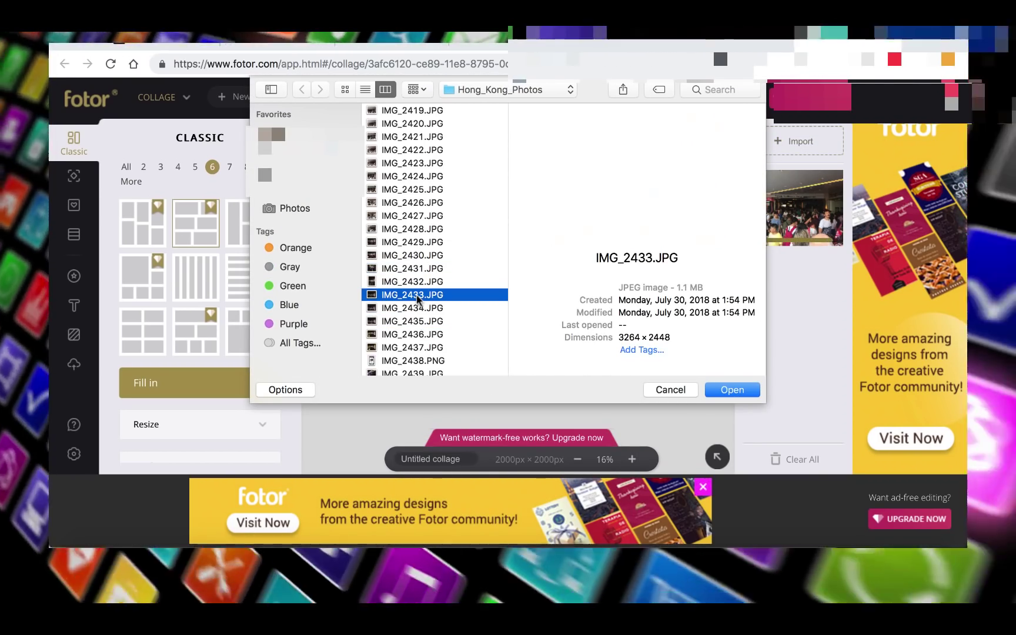
left_click(418, 308)
left_click(420, 281)
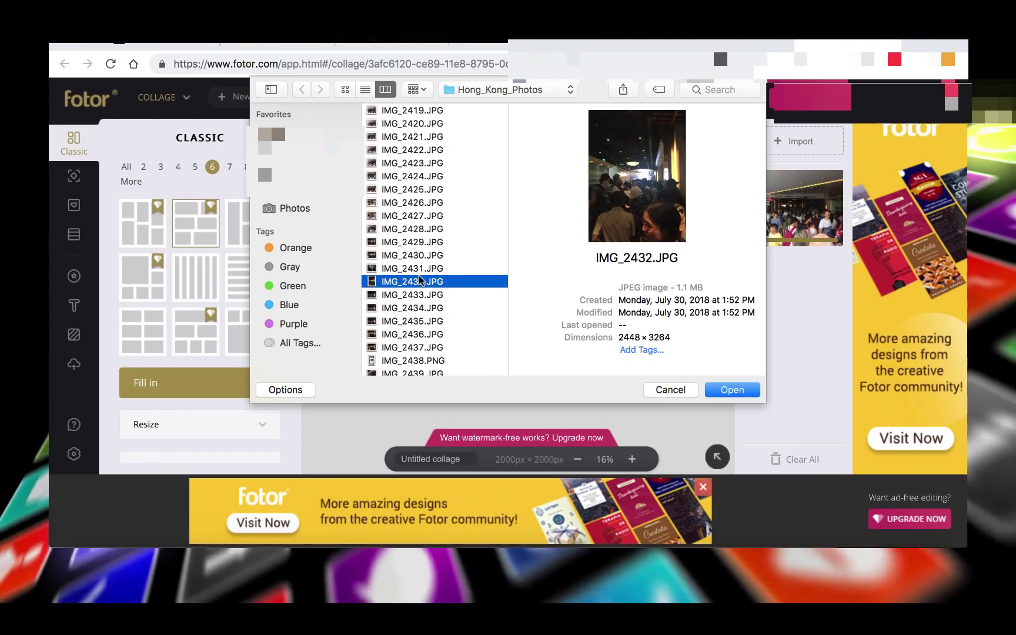
left_click(419, 257)
left_click(420, 244)
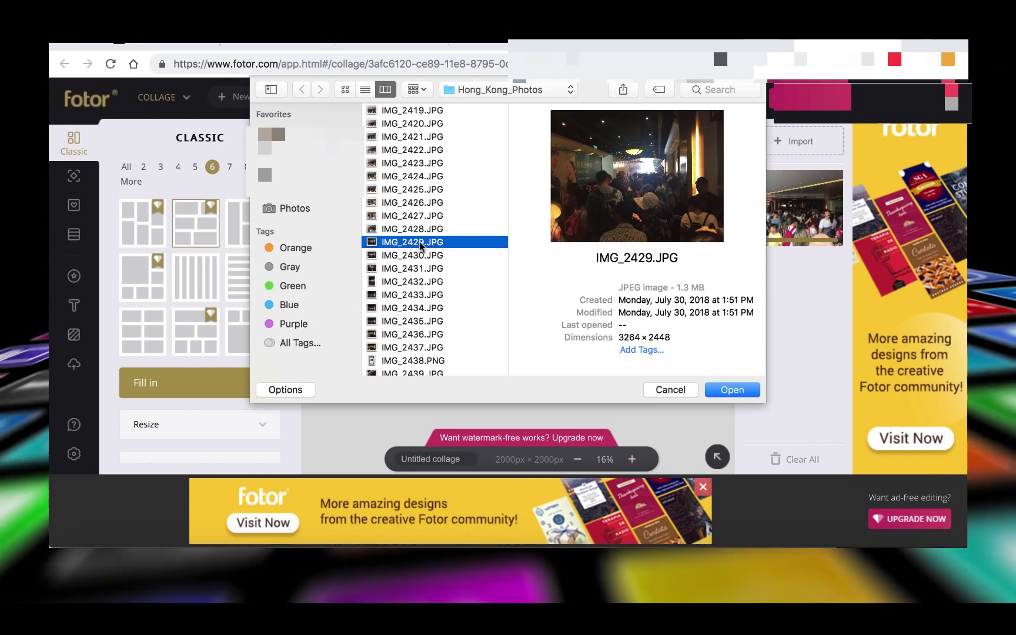
left_click(420, 259)
left_click(419, 269)
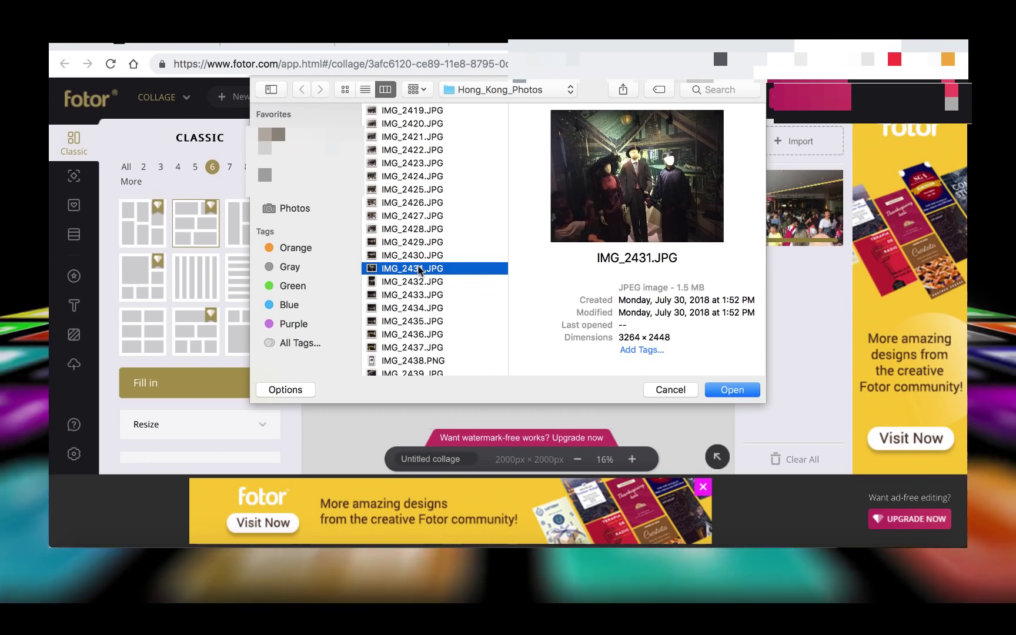
left_click(415, 282)
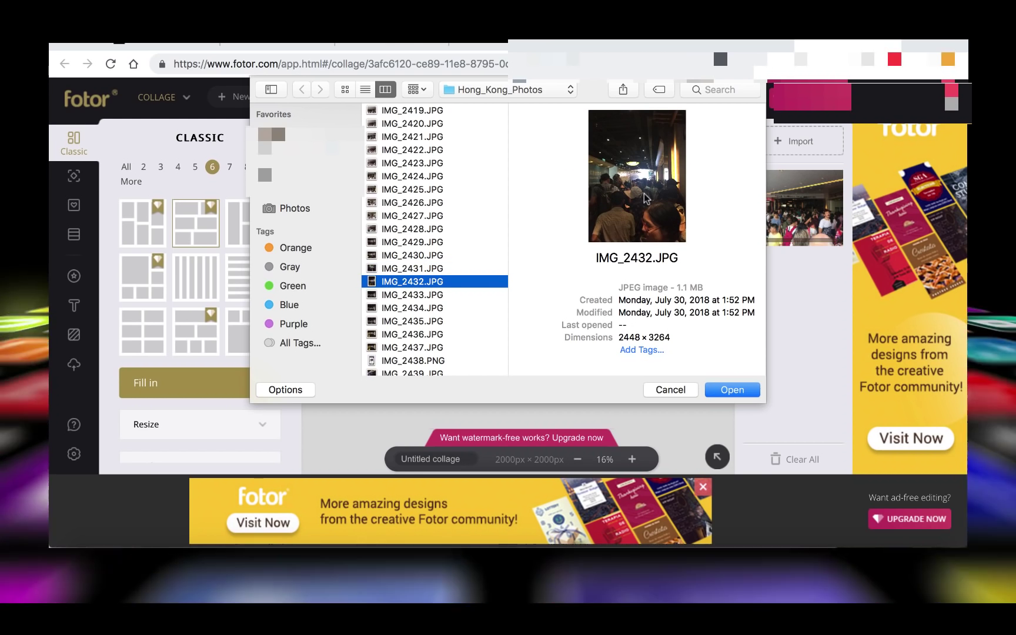
left_click(732, 389)
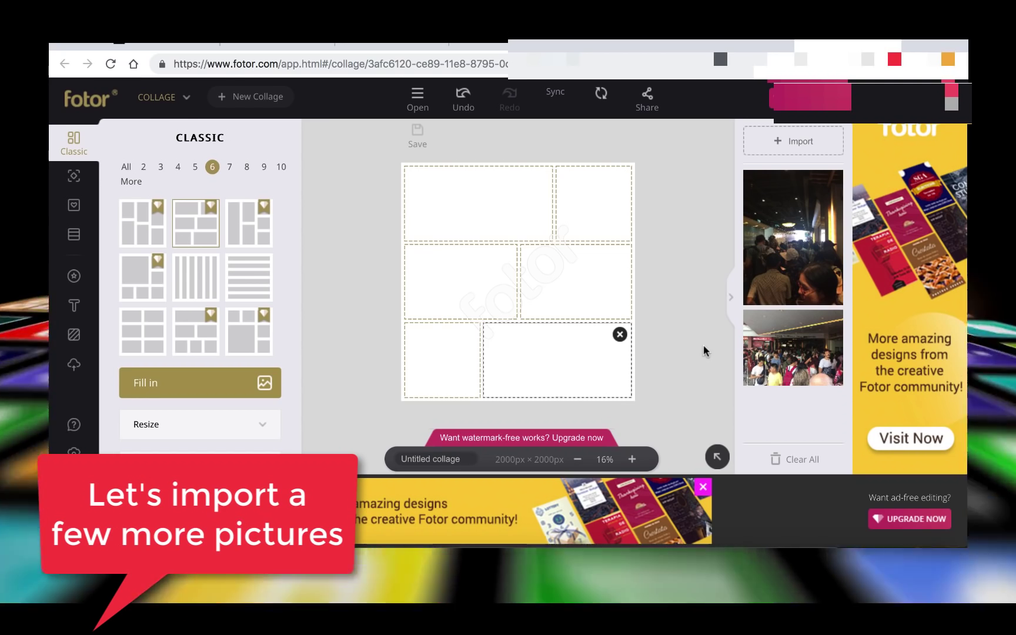
Import IMG_2438.PNG from the Hong_Kong_Photos folder into the project
left_click(613, 172)
left_click(435, 347)
key("Down")
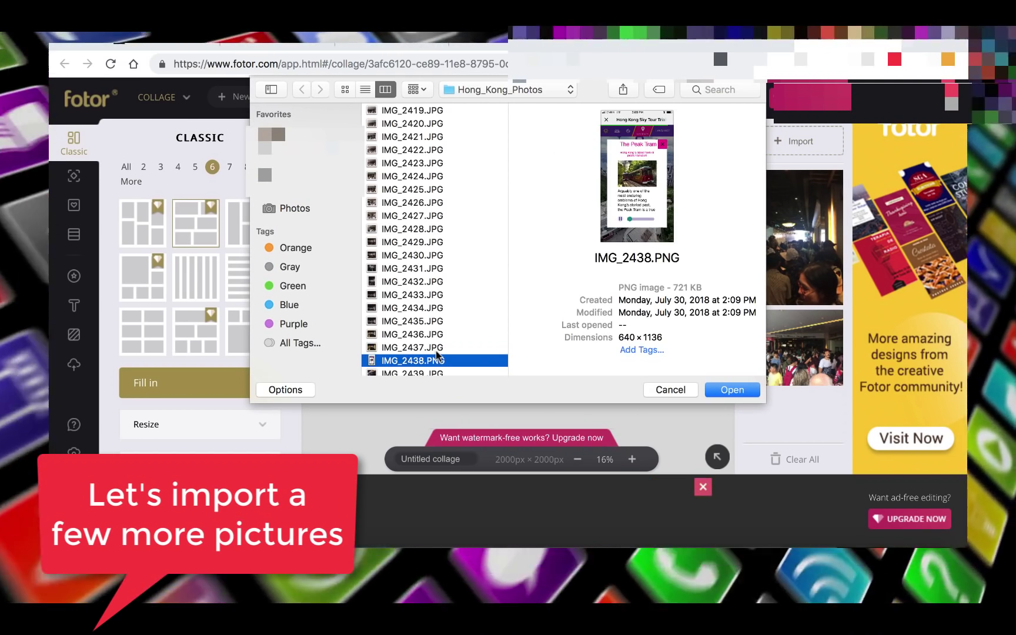
left_click(732, 390)
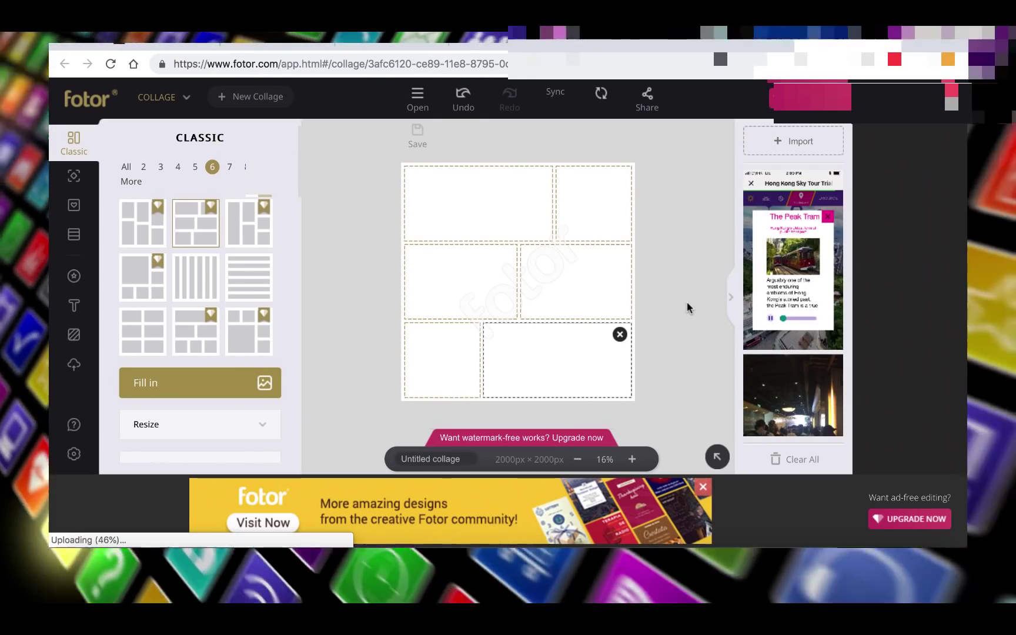
Import the tram station photo IMG_2441.JPG from the Hong_Kong_Photos folder into the project
left_click(782, 154)
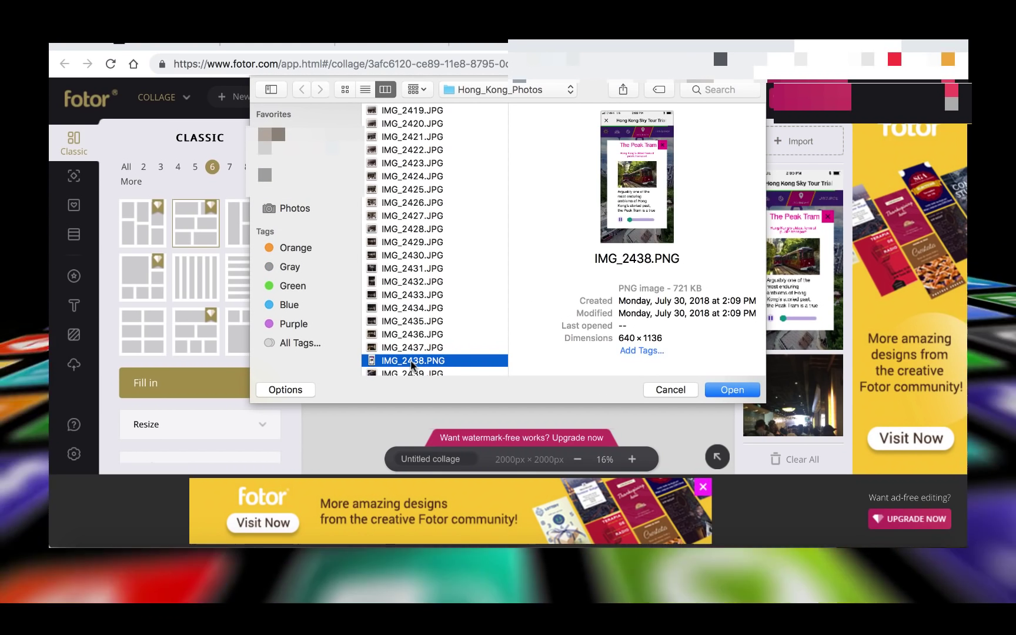
key("Down")
key("Down")
key("Down")
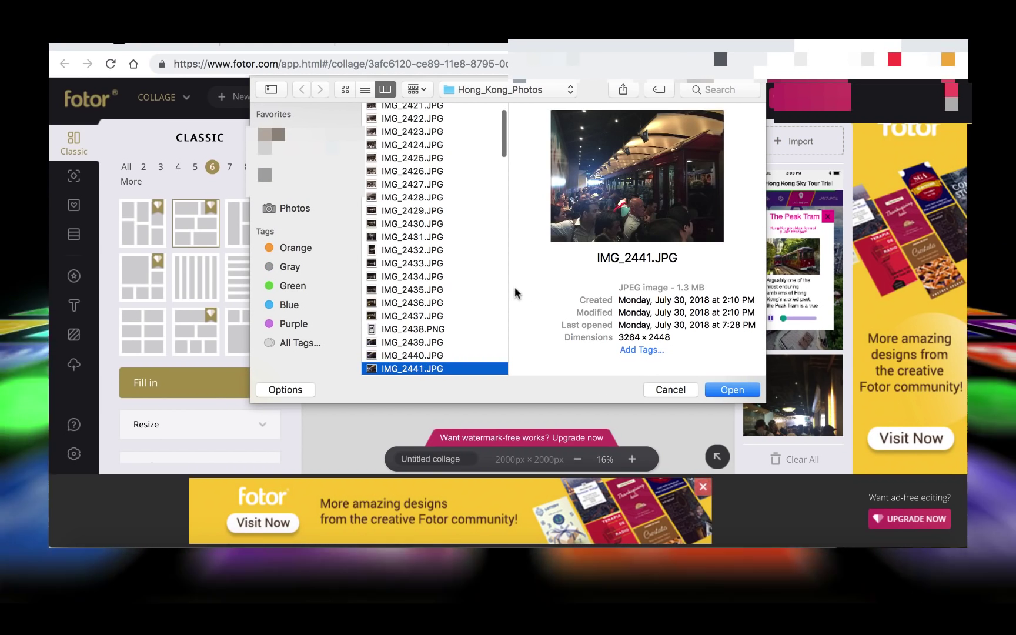
left_click(718, 389)
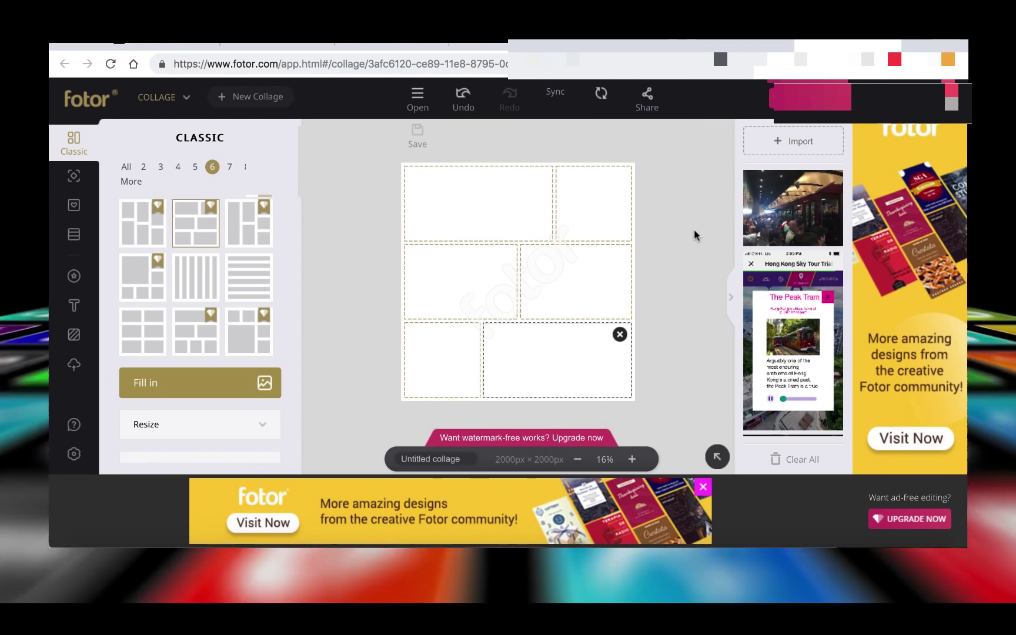
Preview photos in the Hong_Kong_Photos folder, import IMG_2456.JPG, and place the tram station photo in the collage's first cell
left_click(778, 147)
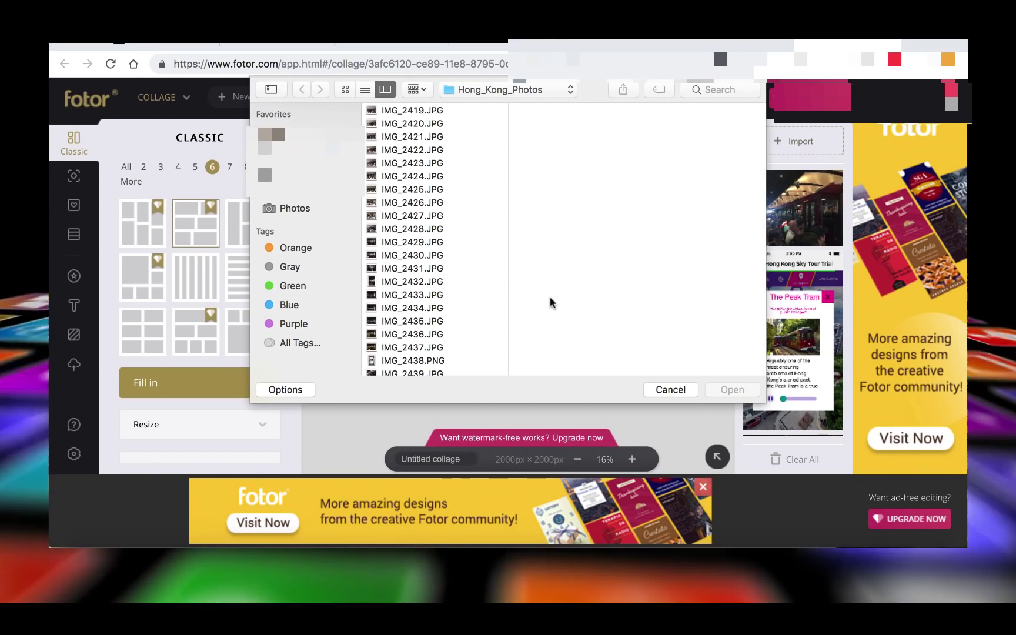
key("Down")
key("Down")
key("Down")
key("Down")
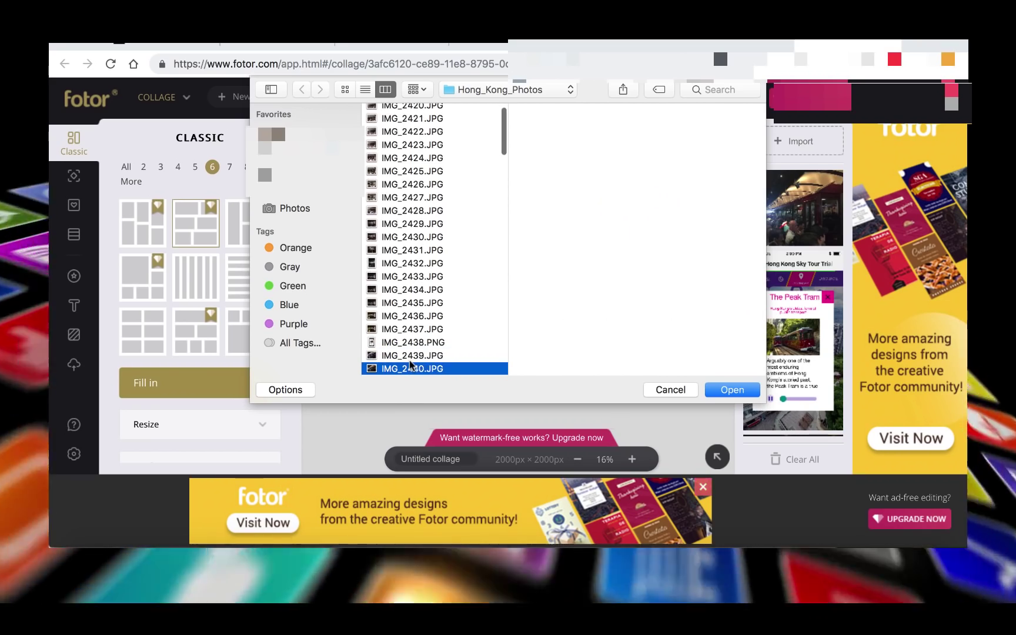
key("Down")
key("Down")
key("Down")
key("Down")
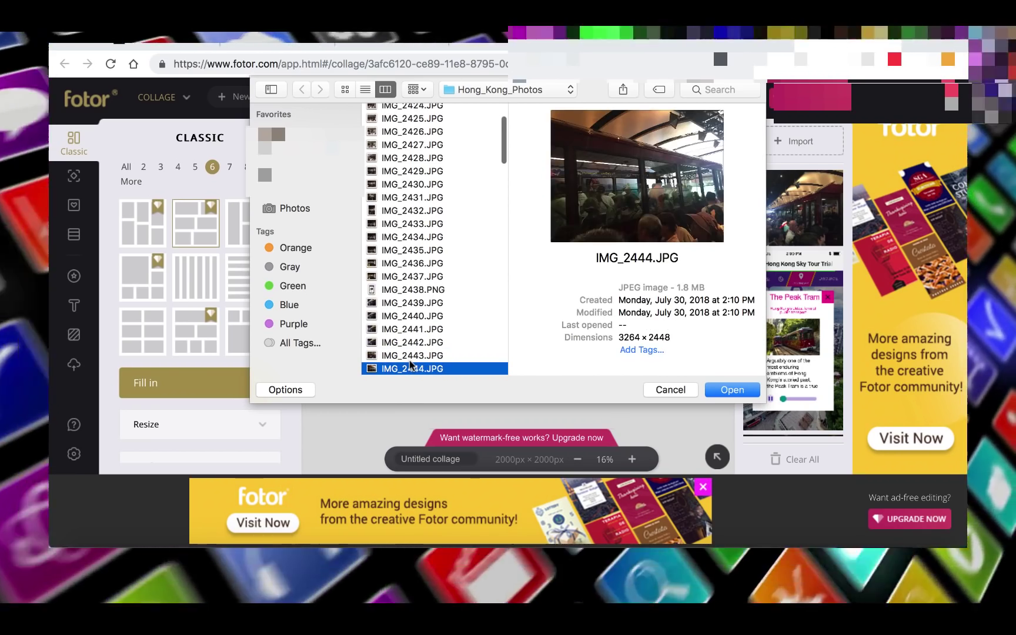
key("Down")
key("Down")
key("Down")
key("Down")
key("Down")
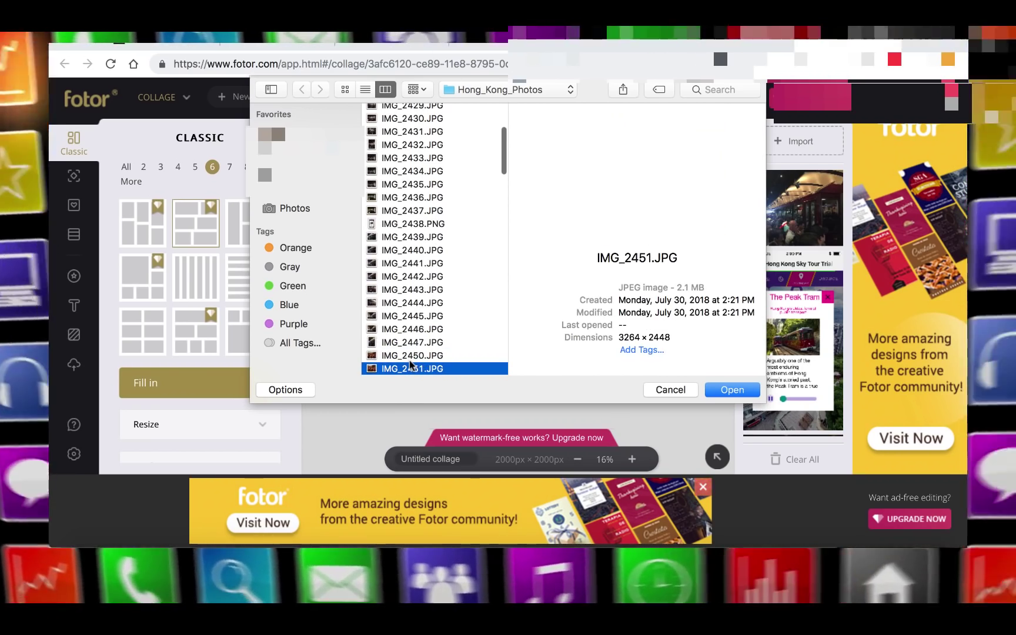
key("Down")
key("Down")
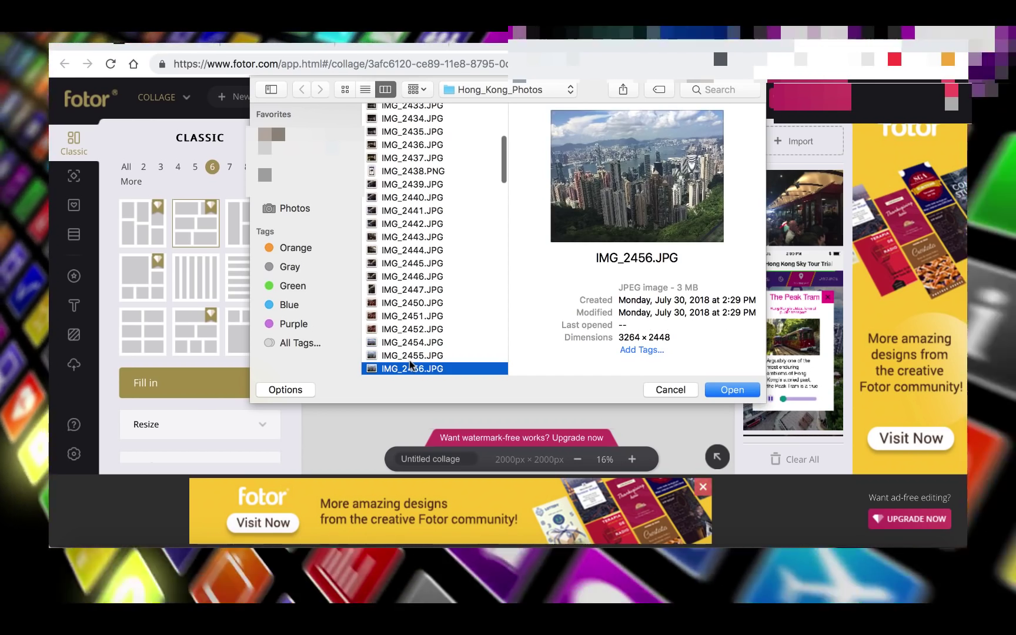
left_click(723, 390)
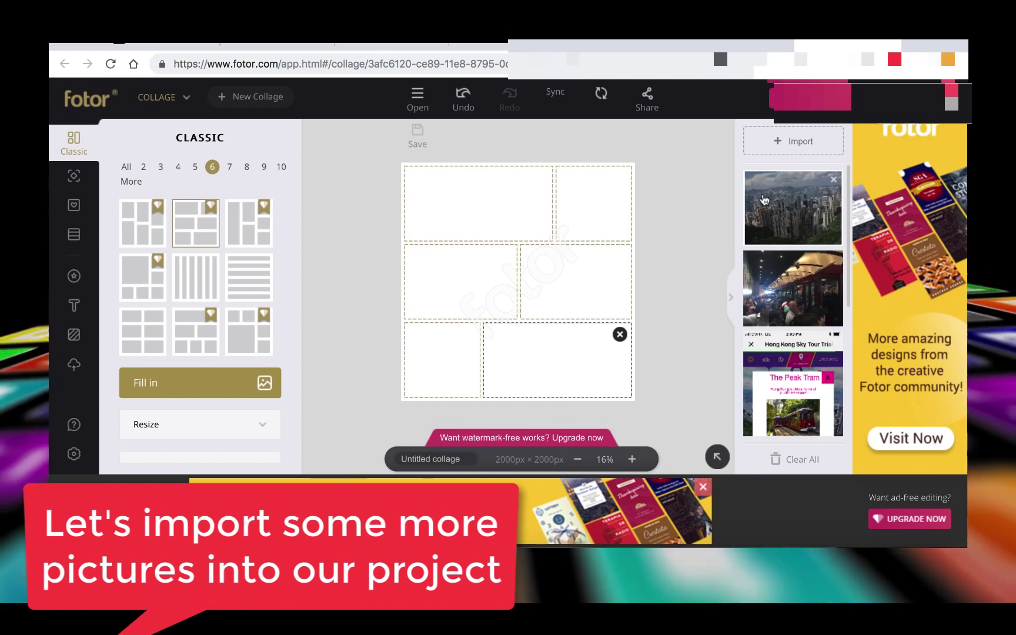
left_click(769, 272)
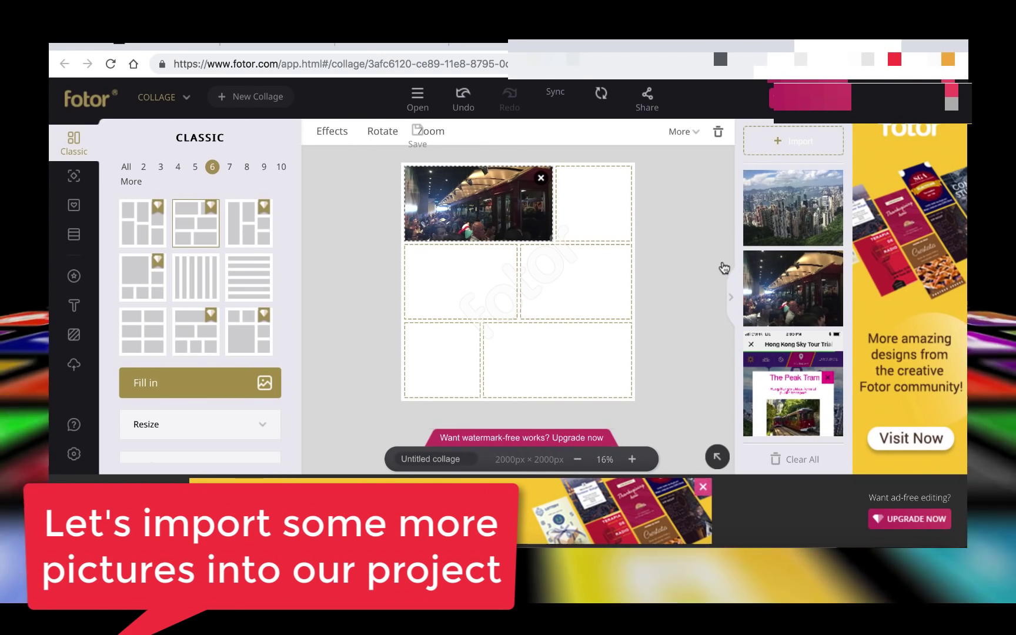
Preview more city and harbour view photos in the Hong_Kong_Photos folder and import IMG_2478.JPG into the project
left_click(420, 368)
key("Down")
key("Down")
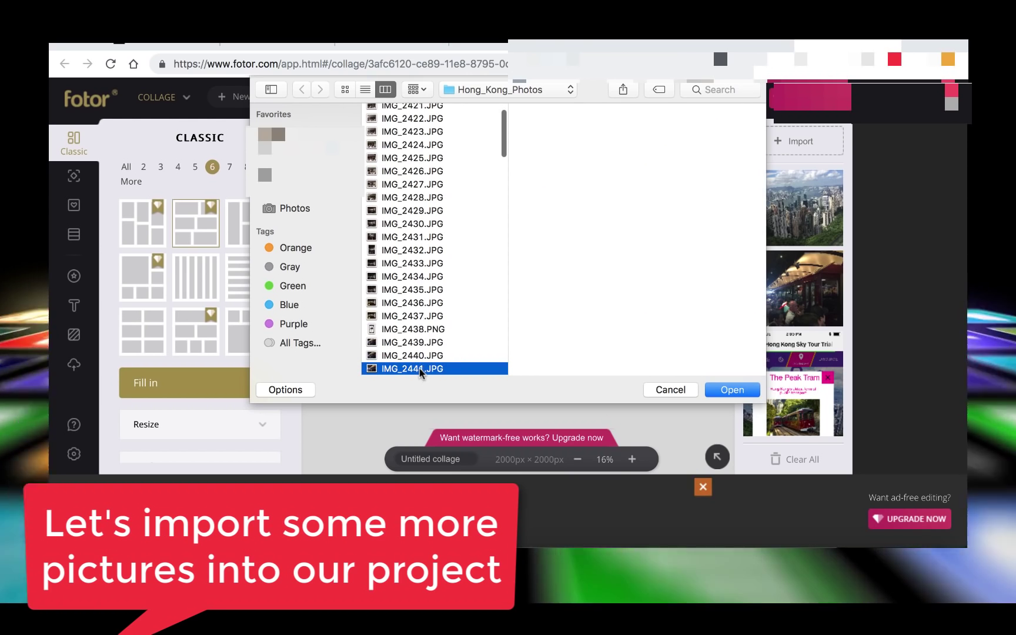
key("Down")
key("Down")
key("Down")
key("Down")
key("Down")
key("Down")
key("Down")
key("Down")
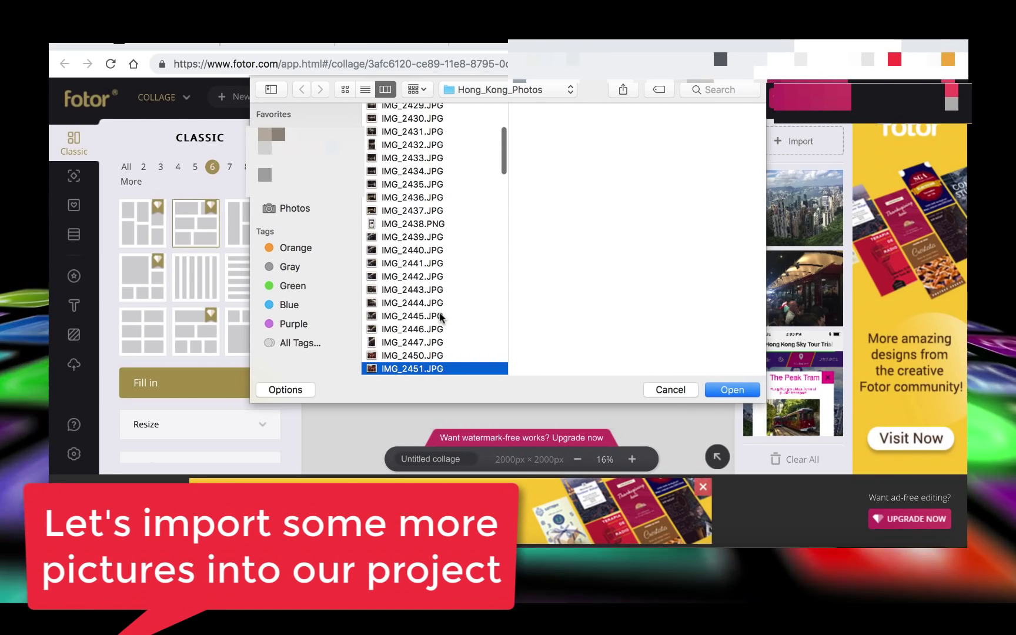
key("Down")
key("Down")
key("Down")
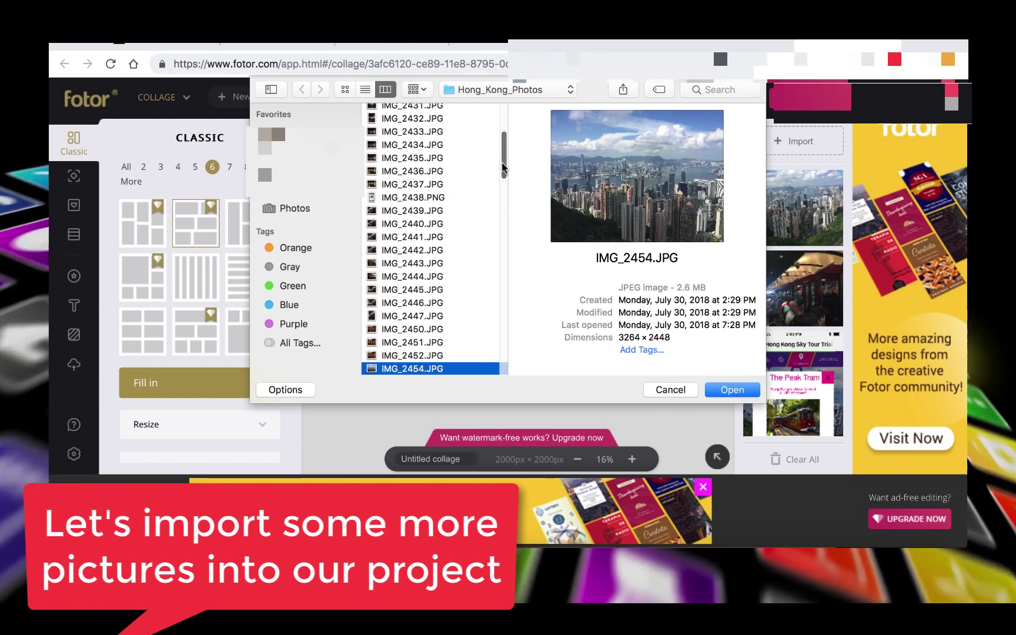
scroll(502, 188, "down", 10)
left_click(443, 198)
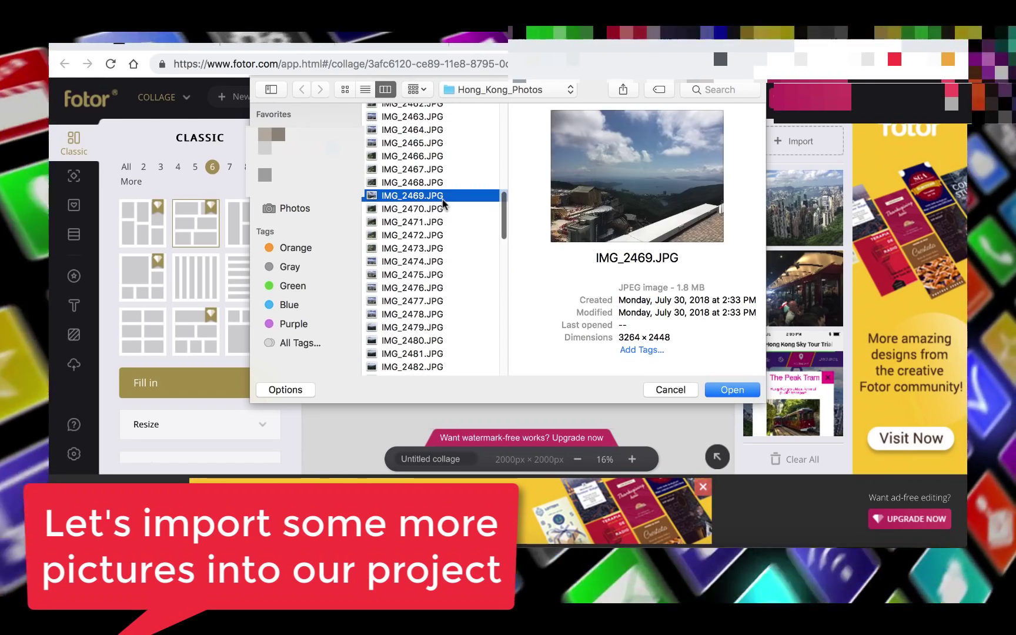
left_click(438, 234)
left_click(434, 261)
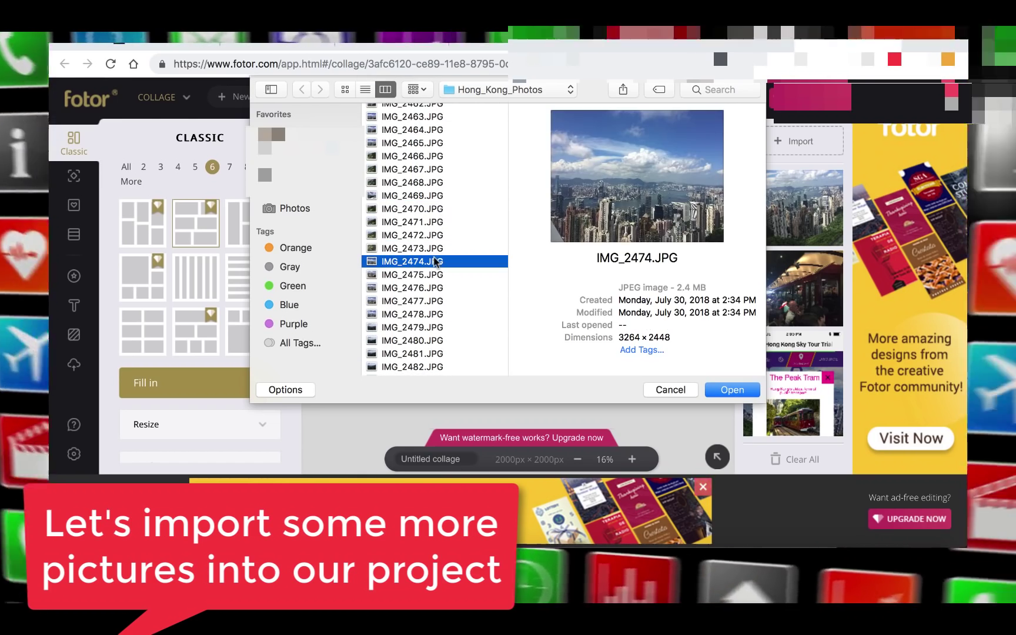
left_click(433, 314)
left_click(433, 353)
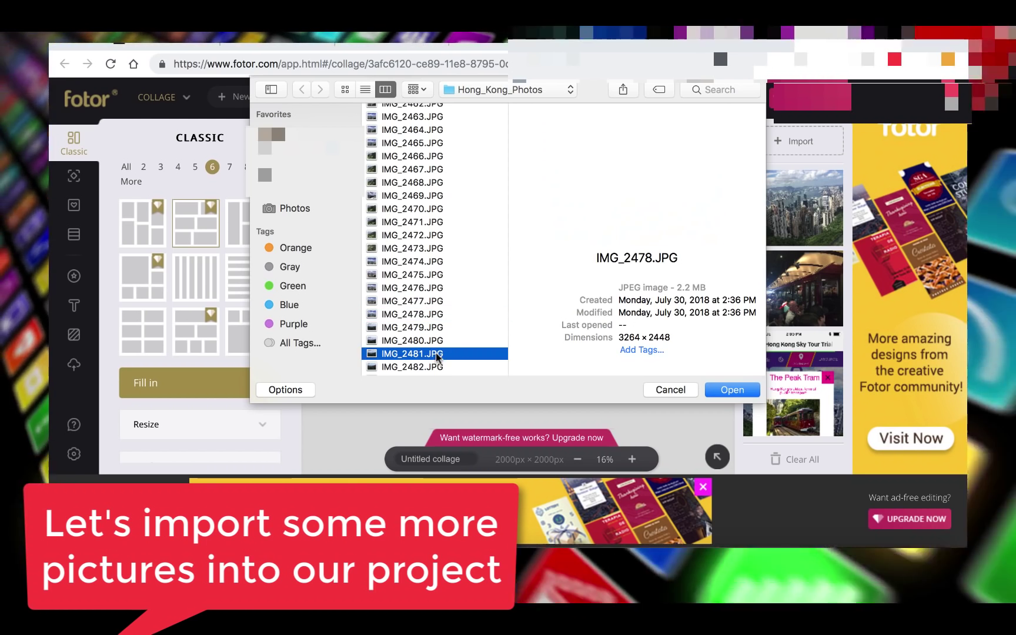
left_click(433, 328)
left_click(433, 316)
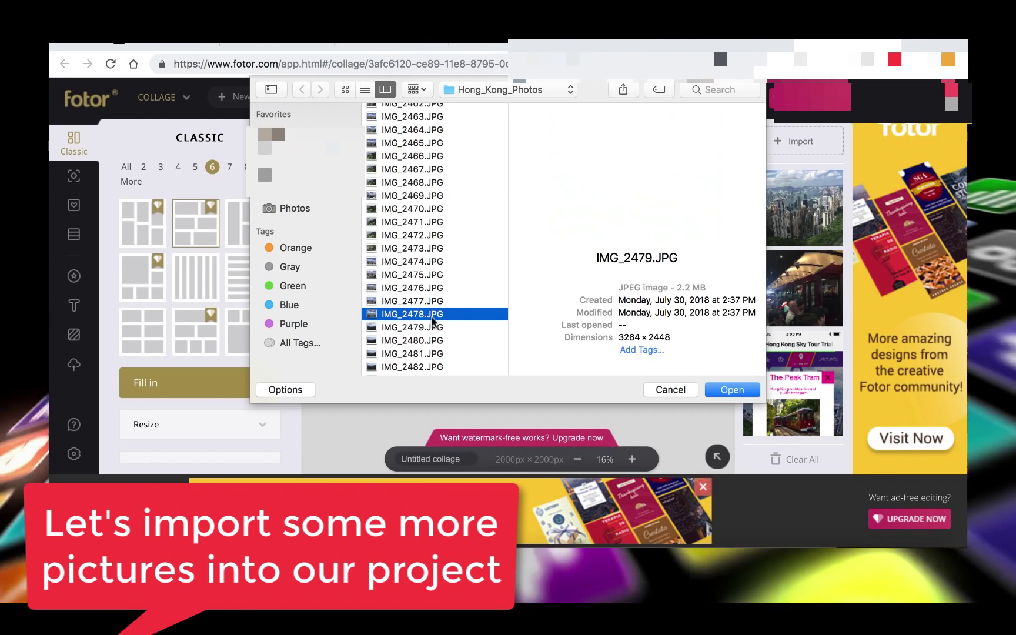
left_click(735, 390)
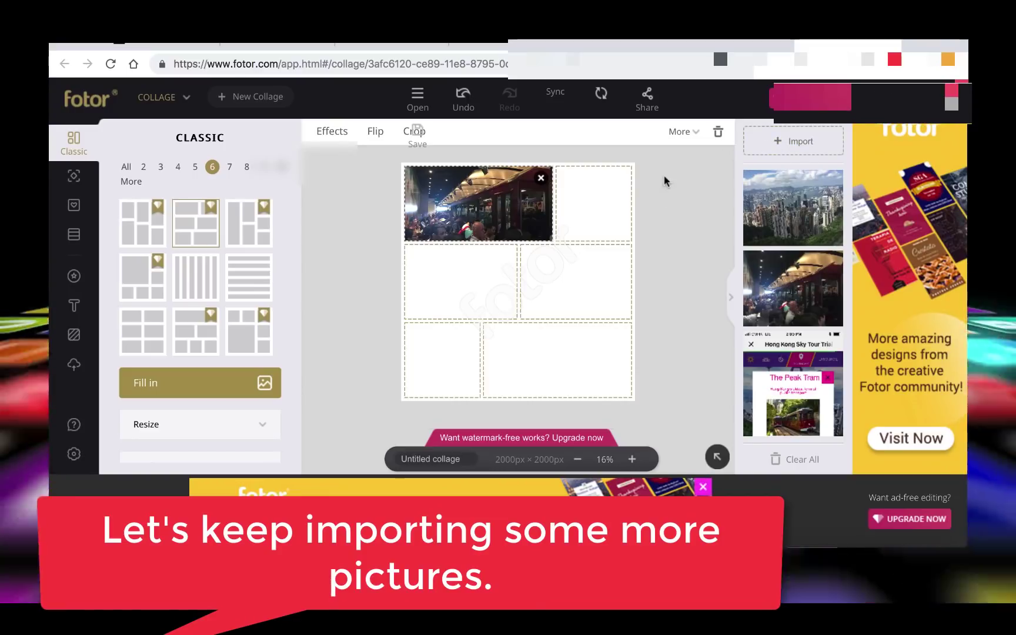
Browse the Hong_Kong_Photos folder for another photo, previewing files such as IMG_2434.JPG, IMG_2475.JPG, IMG_2469.JPG, IMG_2464.JPG and IMG_2460.JPG
left_click(770, 146)
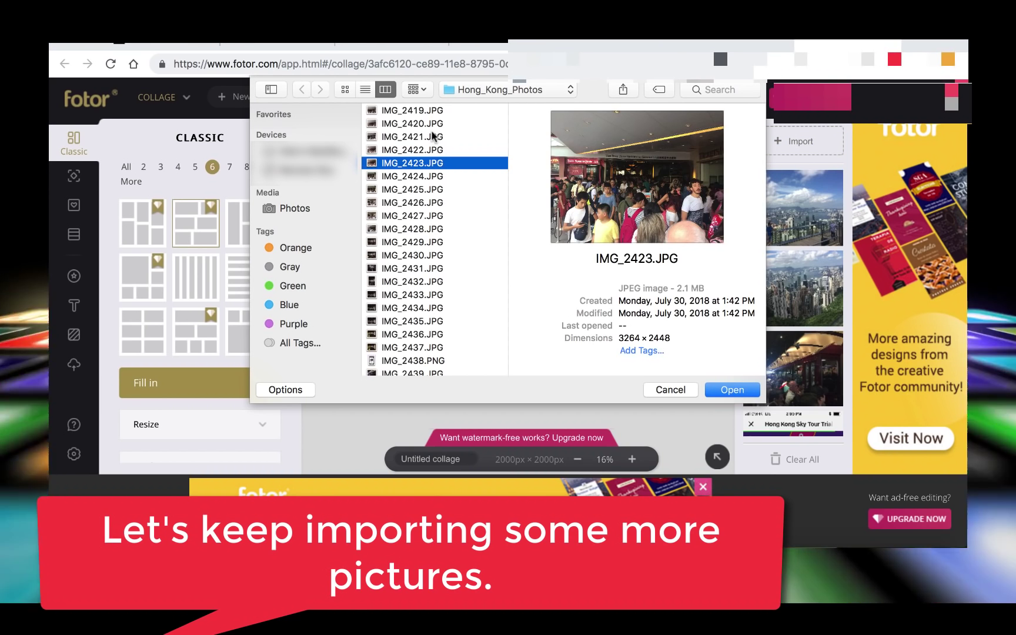
left_click(434, 137)
left_click(435, 268)
key("Down")
key("Down")
key("Down")
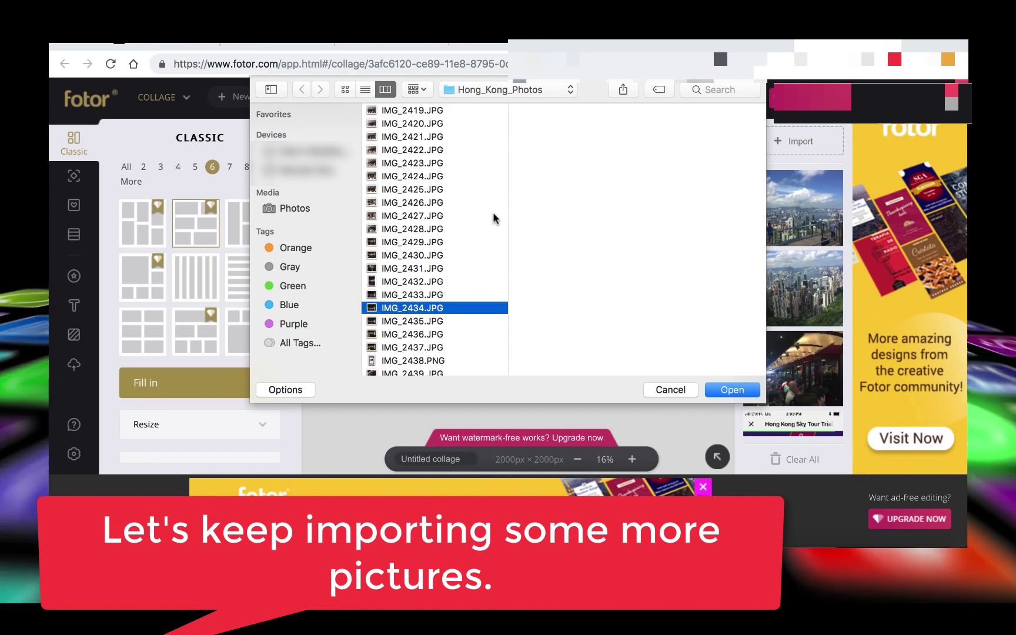
key("Down")
key("Down")
key("Down")
key("Down")
key("Down")
key("Down")
key("Down")
key("Down")
key("Down")
key("Down")
left_click_drag(503, 160, 502, 240)
left_click(456, 243)
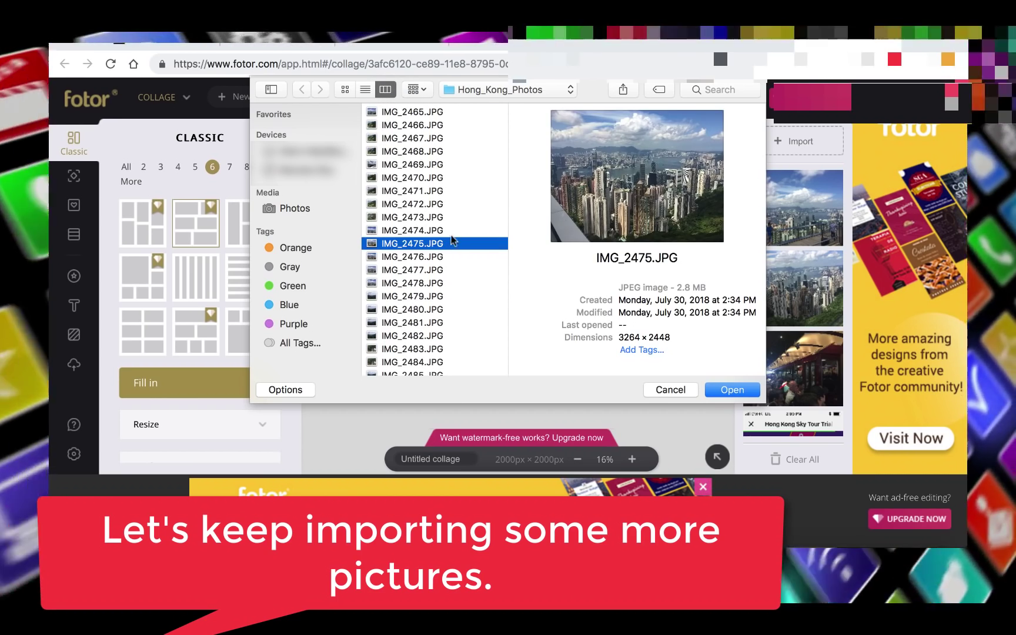
left_click(438, 191)
left_click(431, 164)
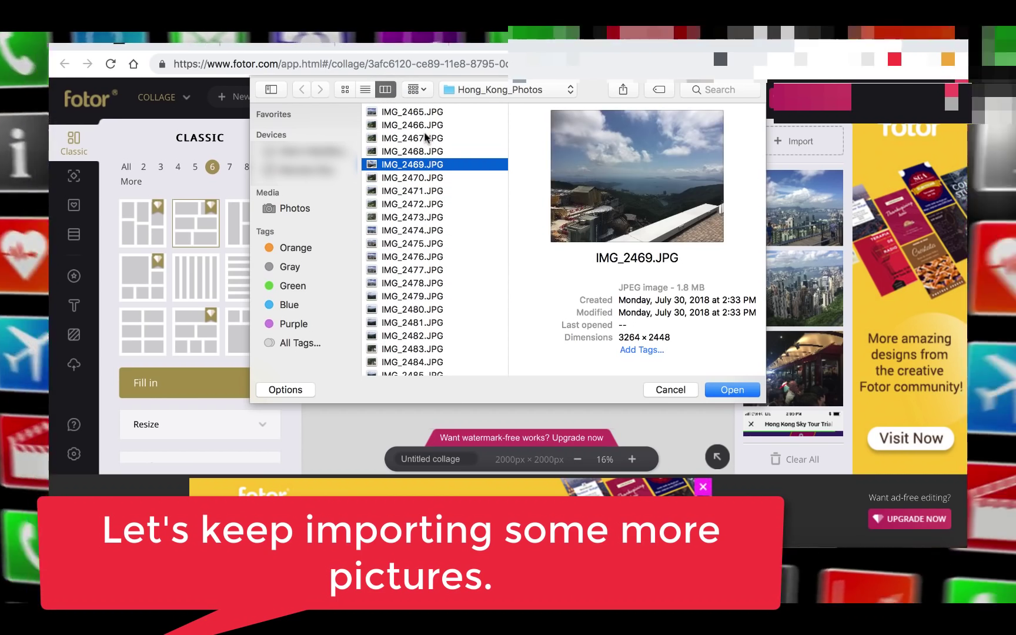
left_click(430, 138)
left_click(428, 112)
left_click(429, 107)
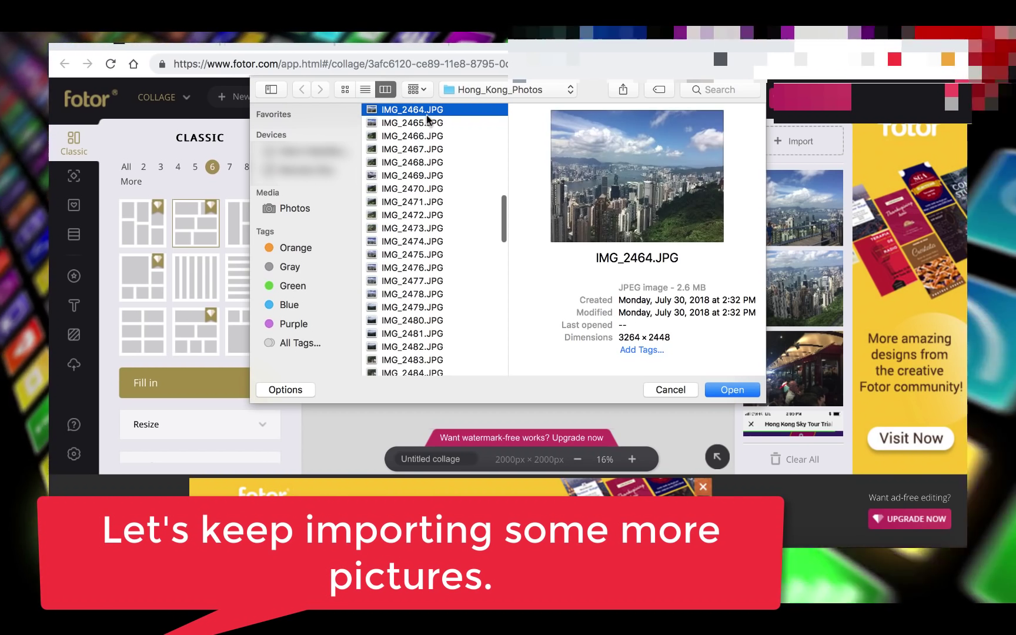
key("Up")
key("Up")
key("Up")
key("Up")
key("Up")
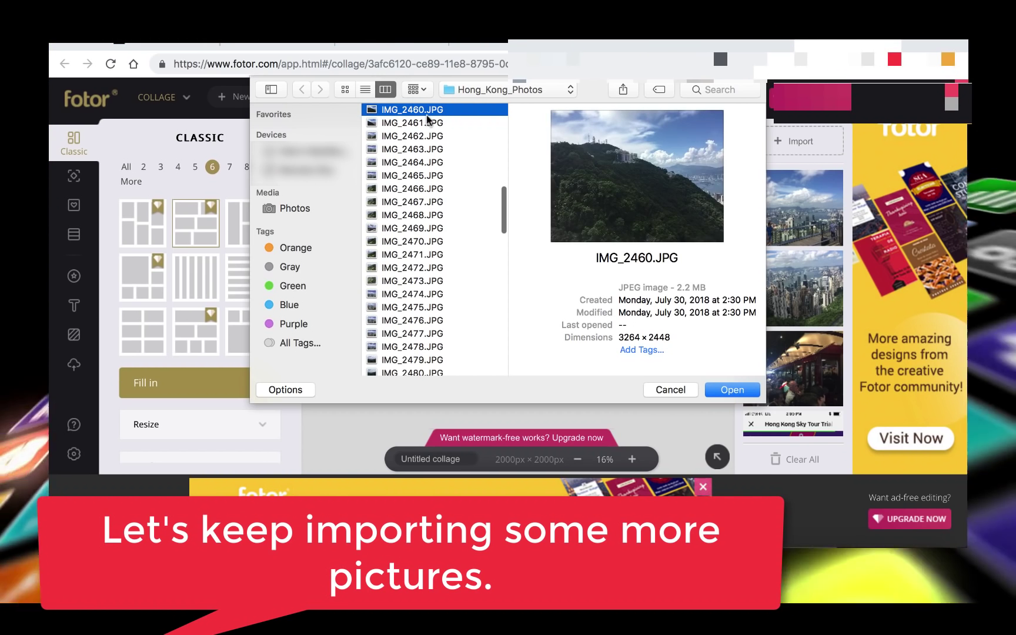
Find the portrait street photo IMG_2513.JPG further down the folder and import it into the project
left_click_drag(500, 194, 500, 270)
left_click(449, 269)
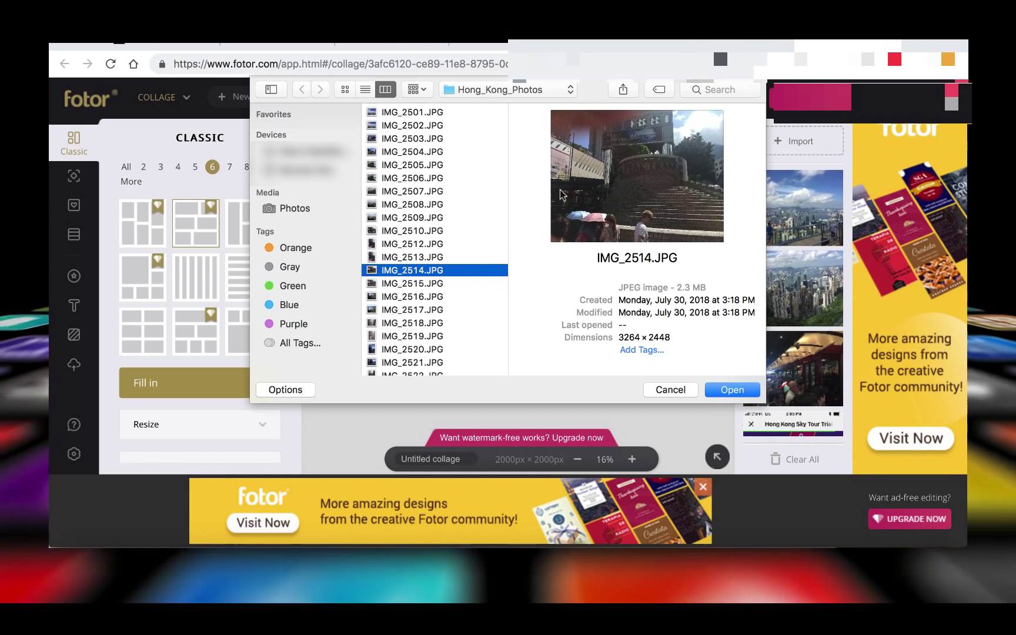
left_click(464, 258)
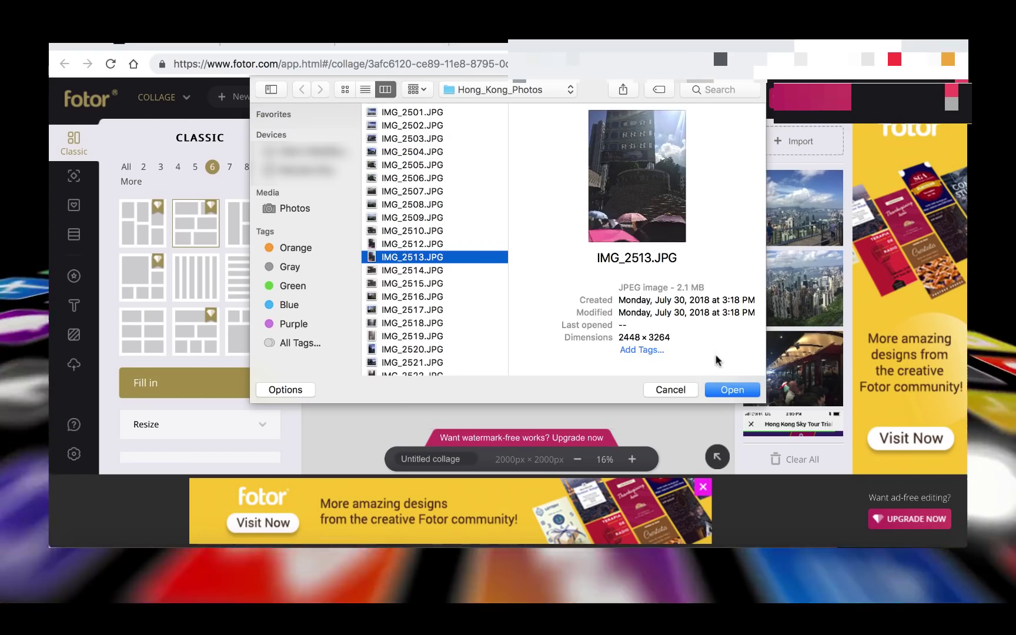
left_click(732, 390)
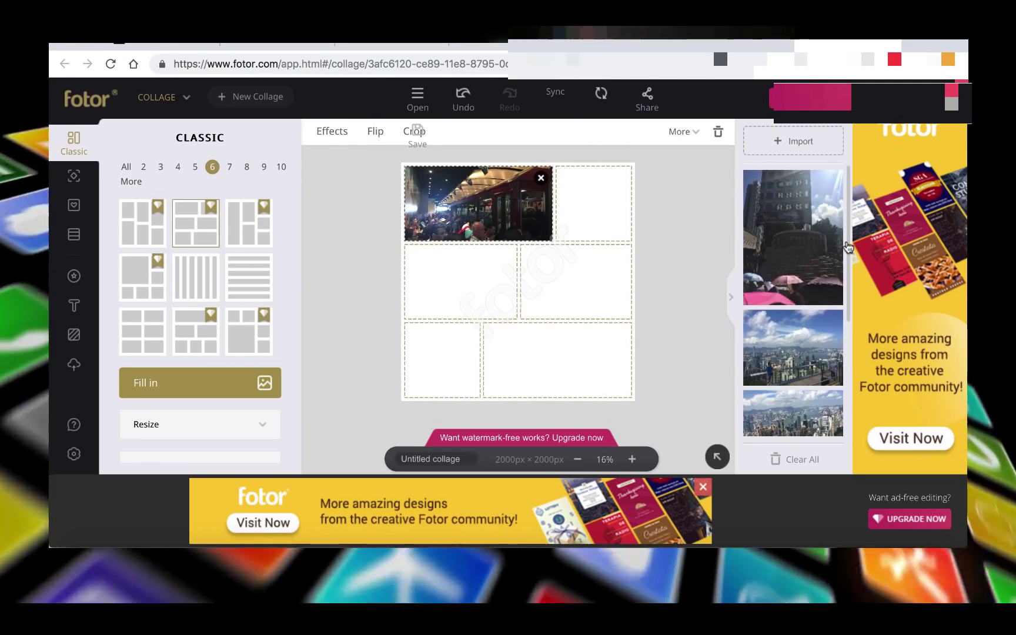
Look over the imported photos, hide their sidebar and show it again
mouse_move(848, 256)
left_mouse_down()
mouse_move(846, 385)
mouse_move(848, 277)
left_mouse_up()
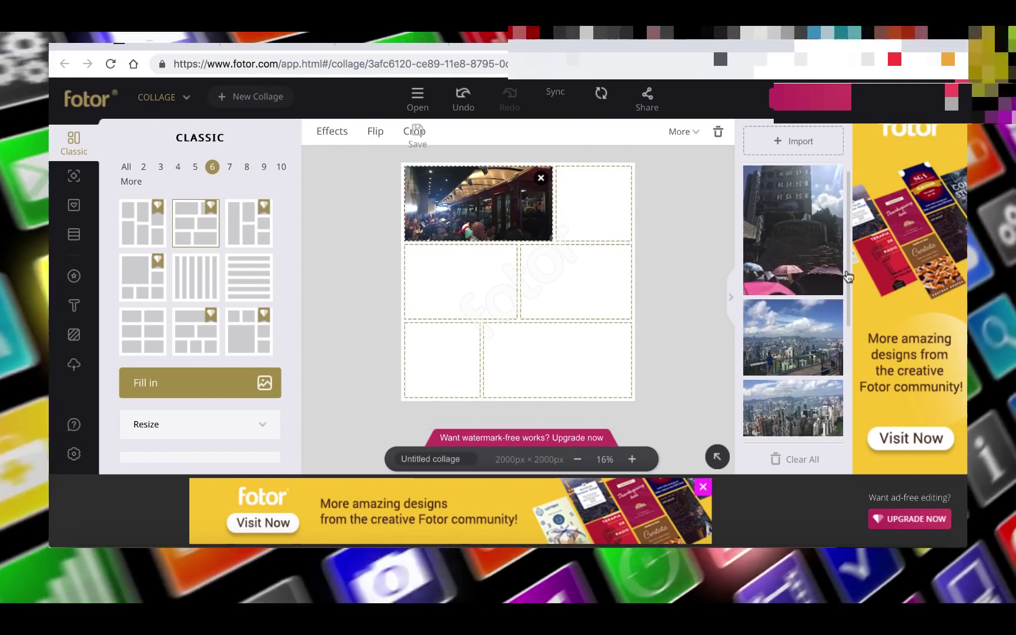
left_click(731, 298)
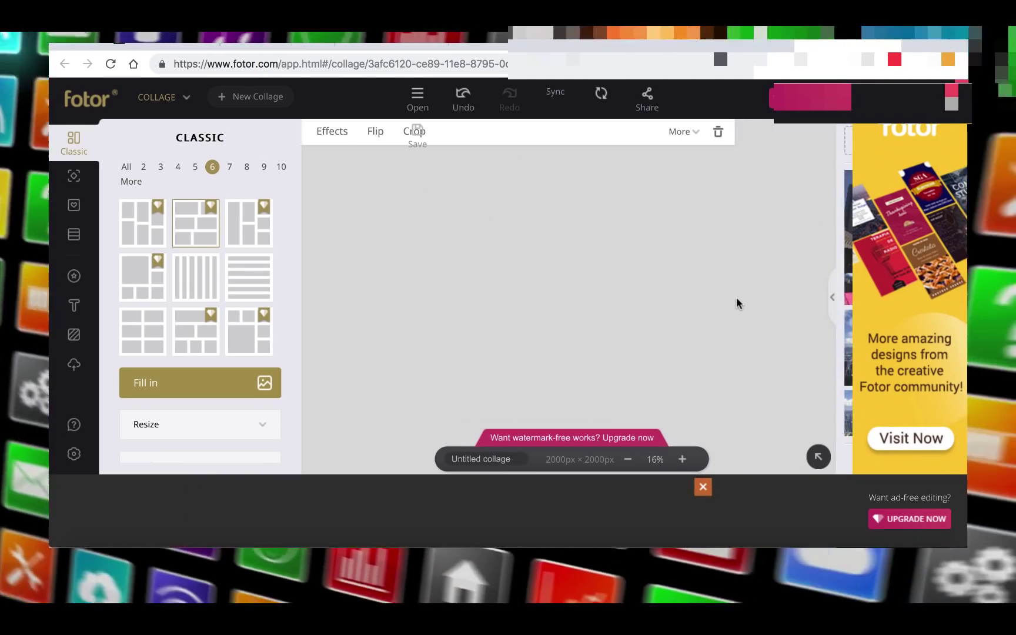
left_click(838, 300)
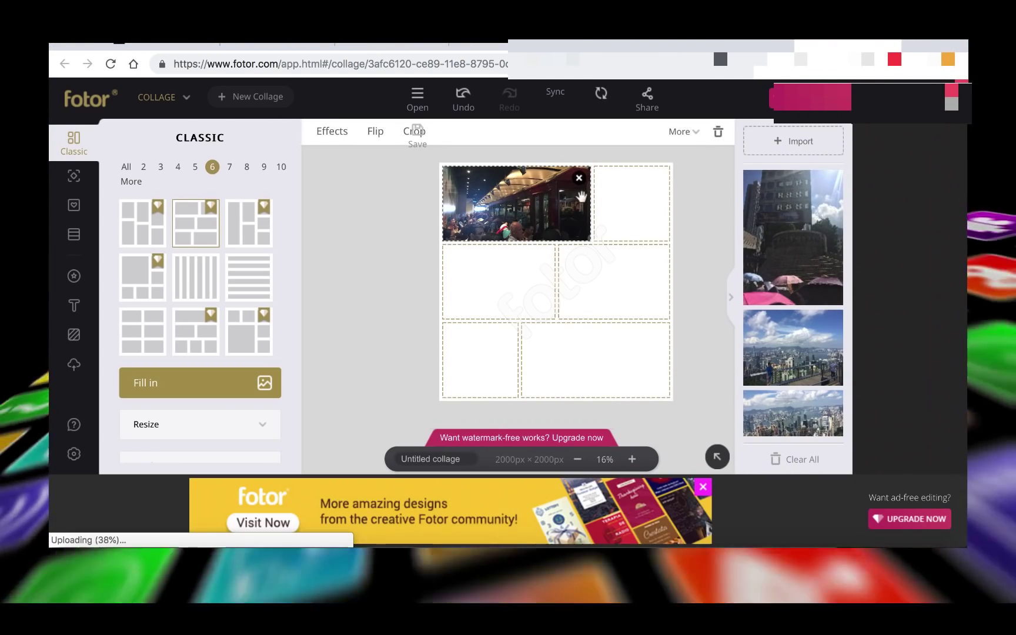
Remove the tram photo from the collage's wide first cell and fill cells with the skyline, Peak Tram sign and tram photos
left_click(579, 179)
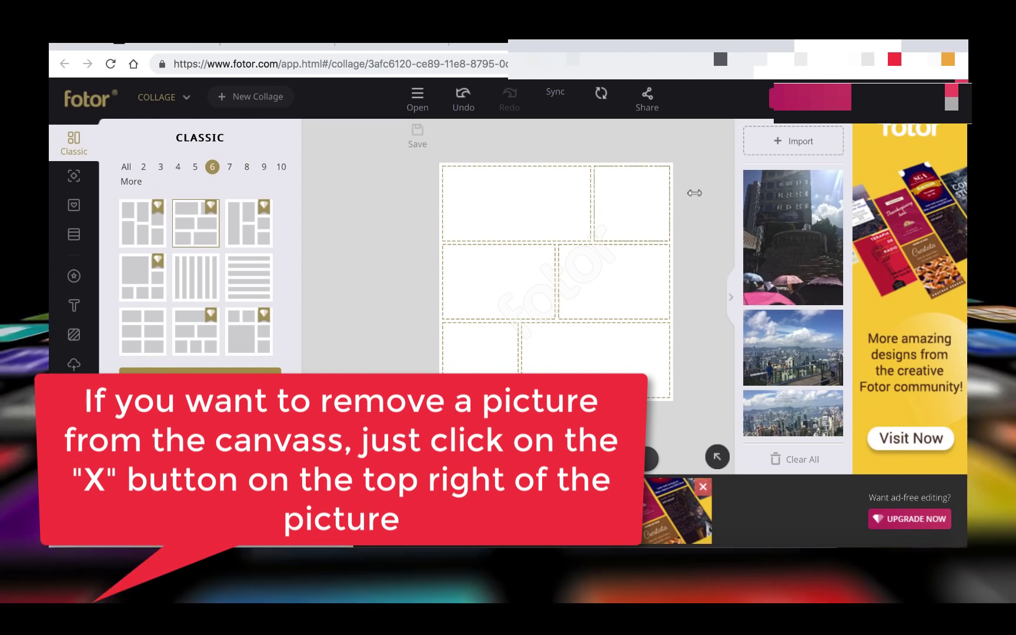
mouse_move(772, 237)
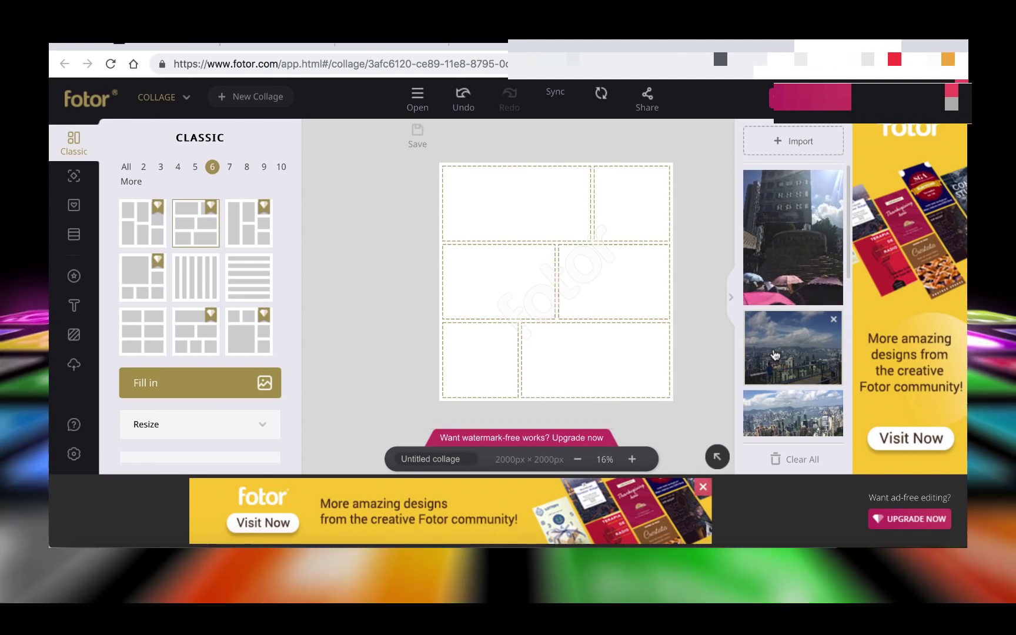
left_click(775, 354)
left_click(772, 228)
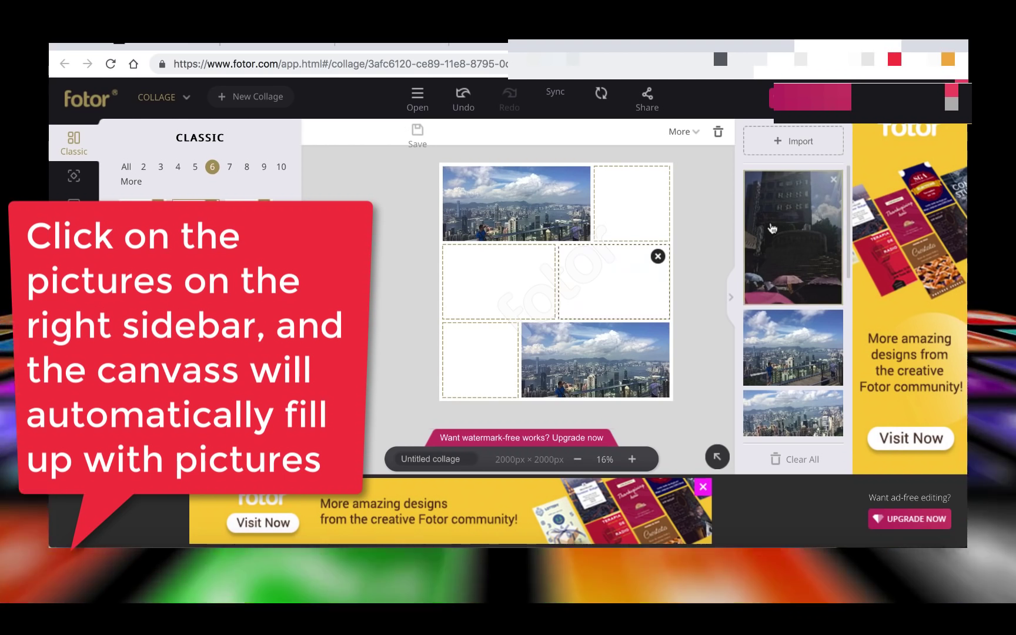
scroll(845, 225, "down", 3)
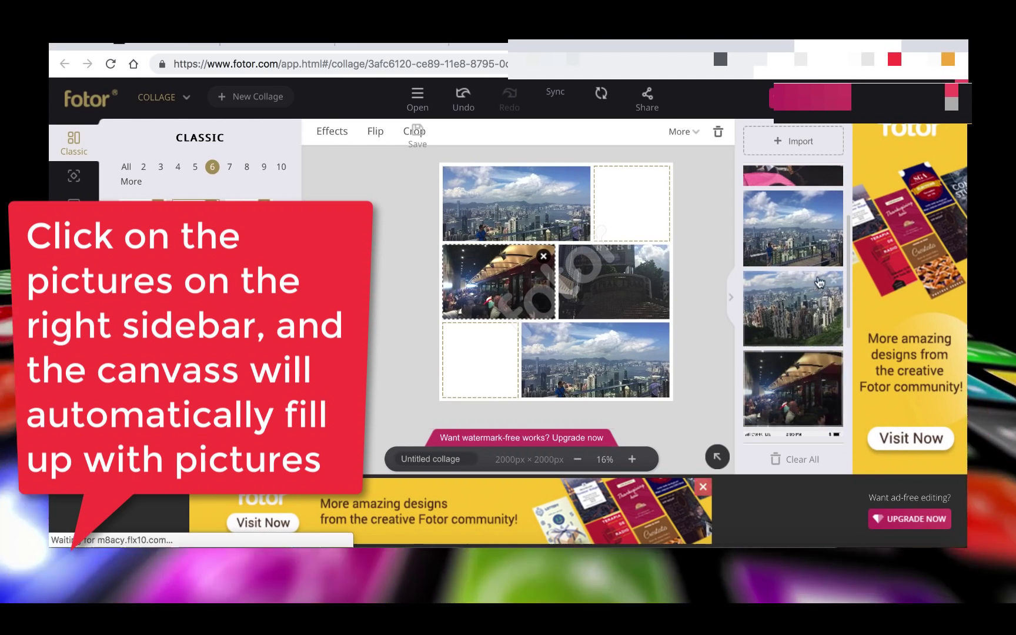
Fill the two remaining empty cells with the Peak Tram app screenshot and the indoor crowd photo
scroll(848, 267, "down", 5)
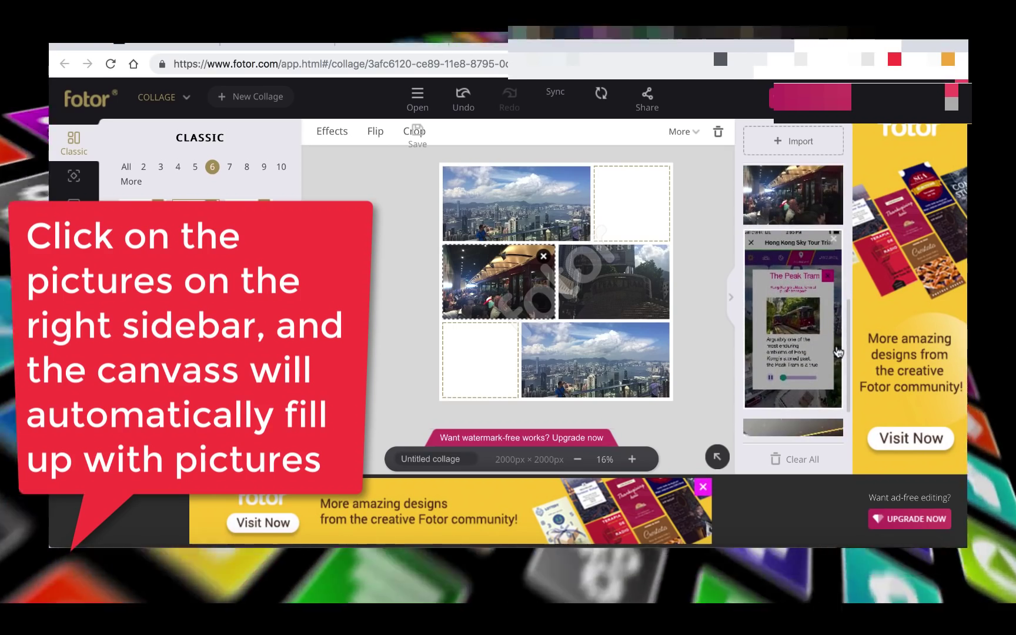
left_click(826, 310)
scroll(826, 310, "down", 4)
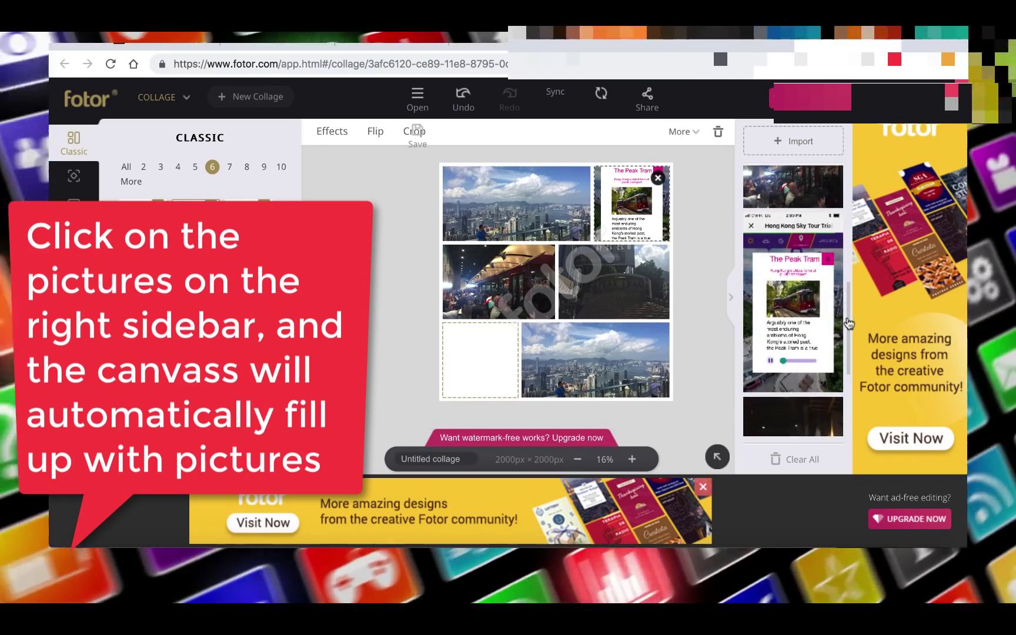
left_click(819, 356)
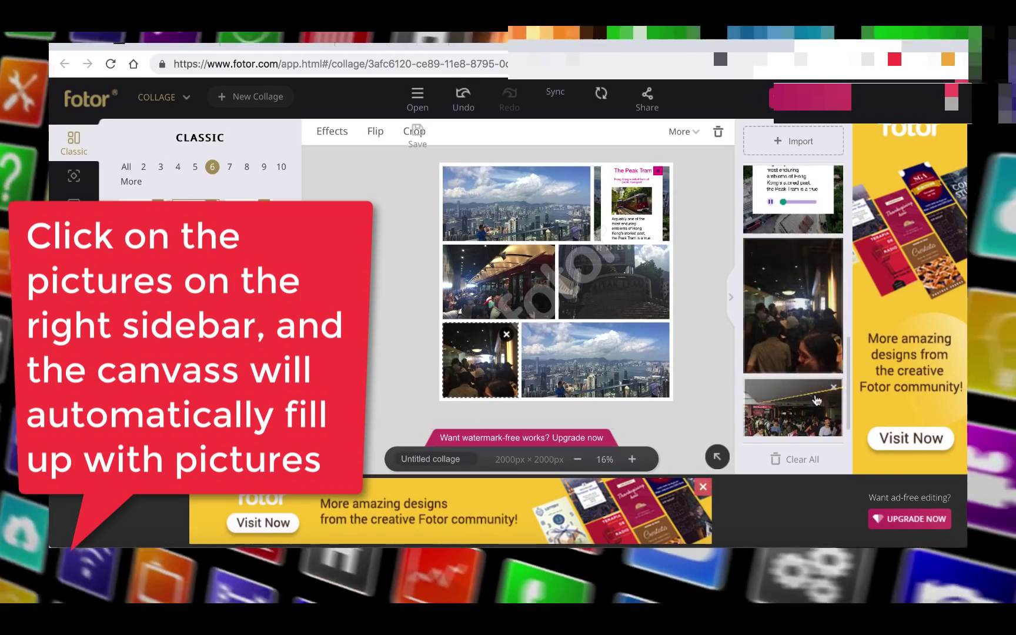
left_click(809, 408)
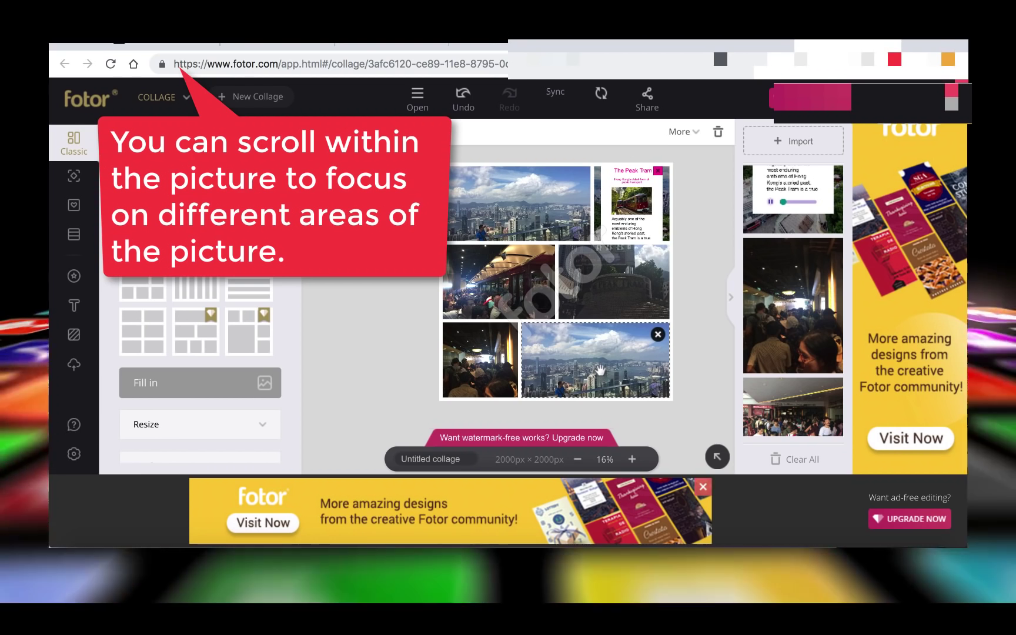
Swap the bottom-row skyline photo with the Peak Tram sign photo and back again, adjusting their framing within the cells
left_click_drag(596, 402, 581, 317)
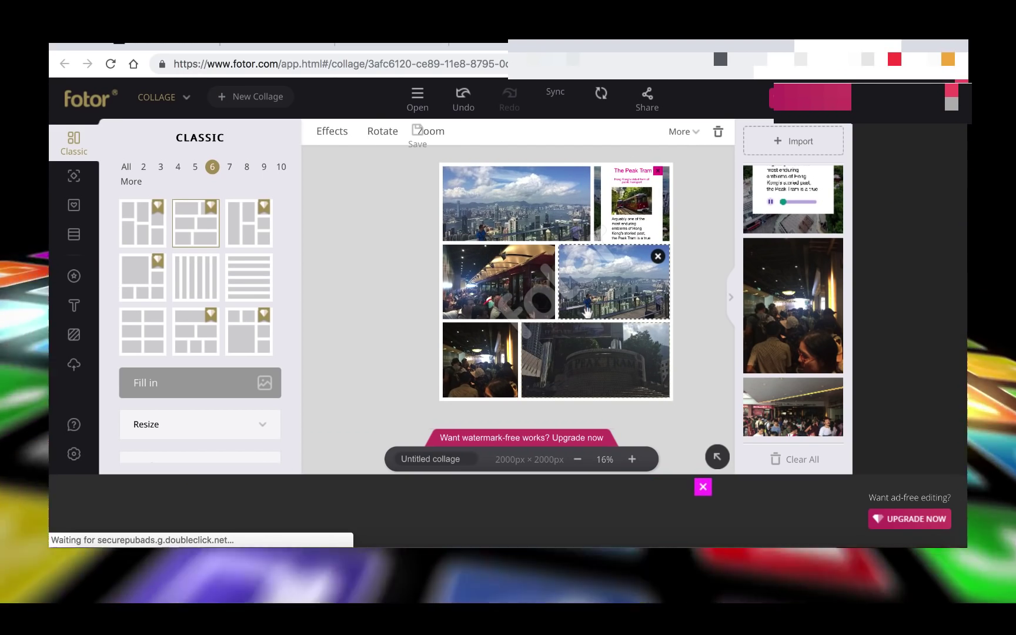
left_click_drag(589, 293, 582, 353)
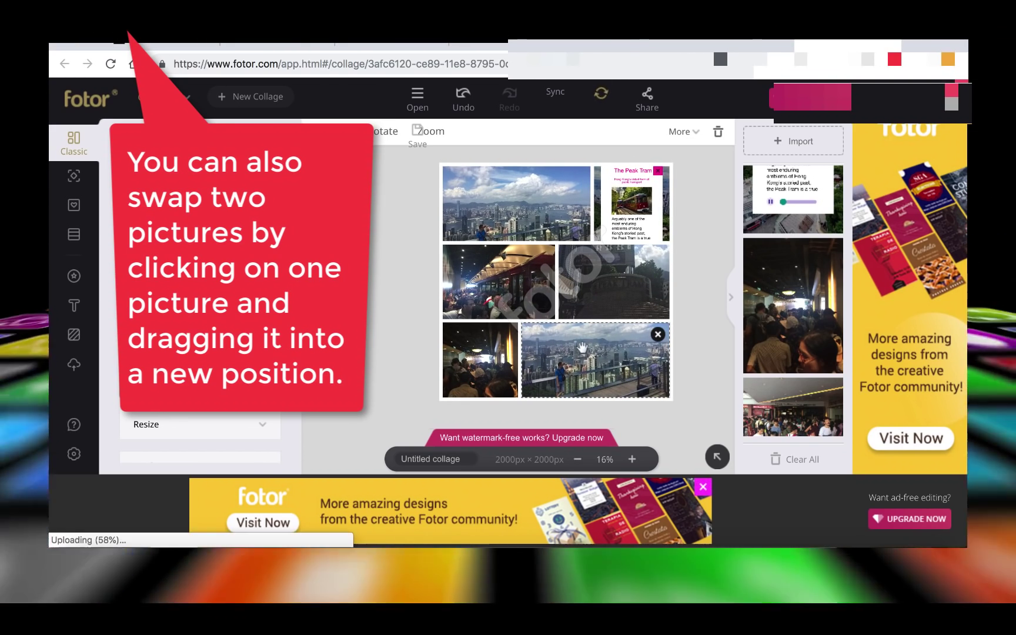
left_click_drag(594, 288, 588, 271)
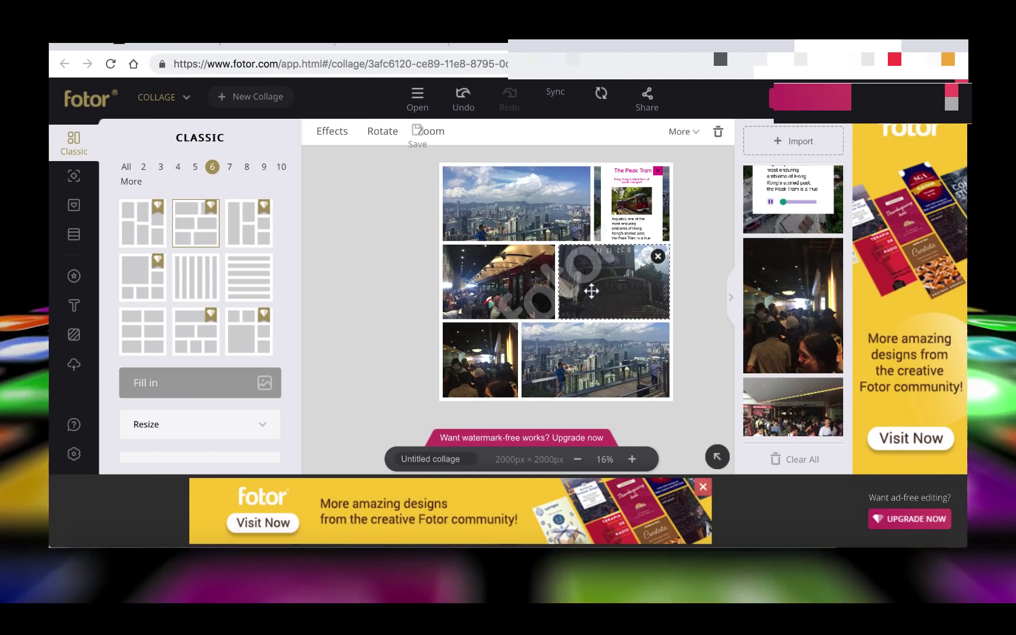
Reframe the skyline photo in the wide first cell, then remove it to leave that cell empty for text
left_click_drag(526, 216, 527, 201)
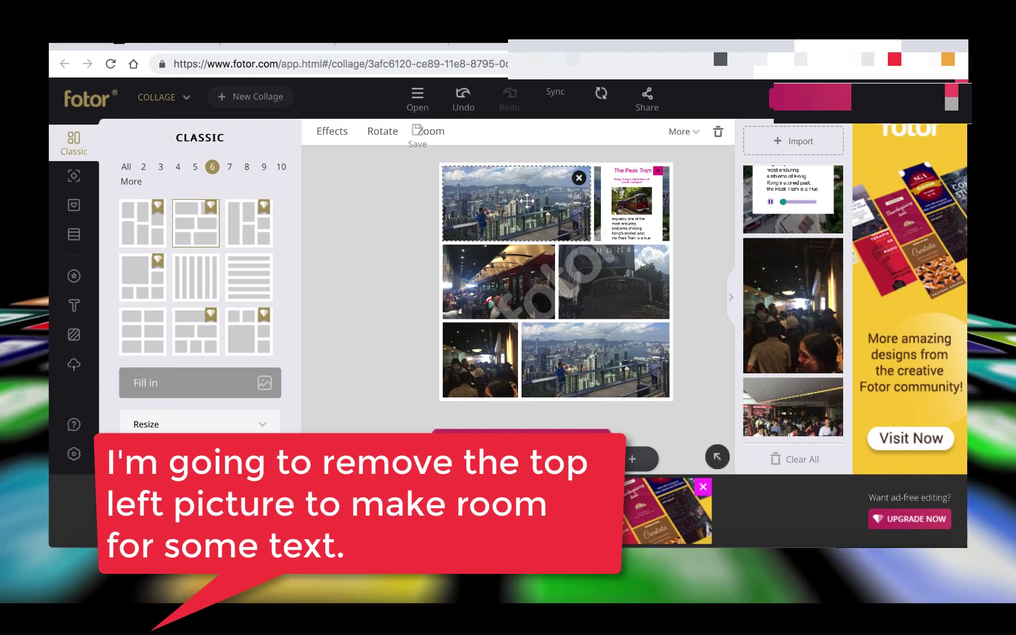
left_click(579, 180)
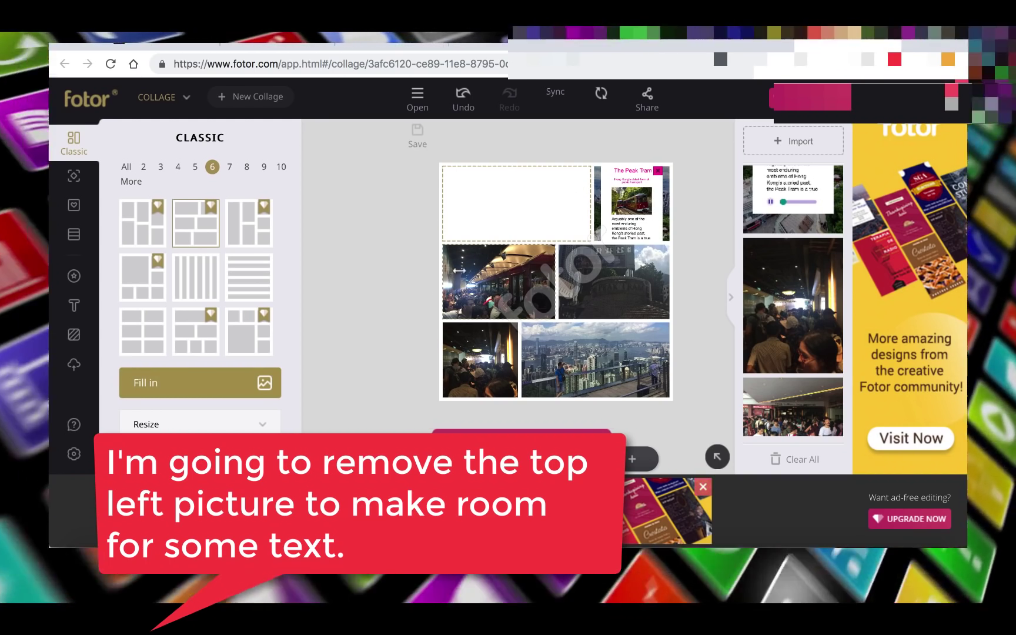
left_click(492, 258)
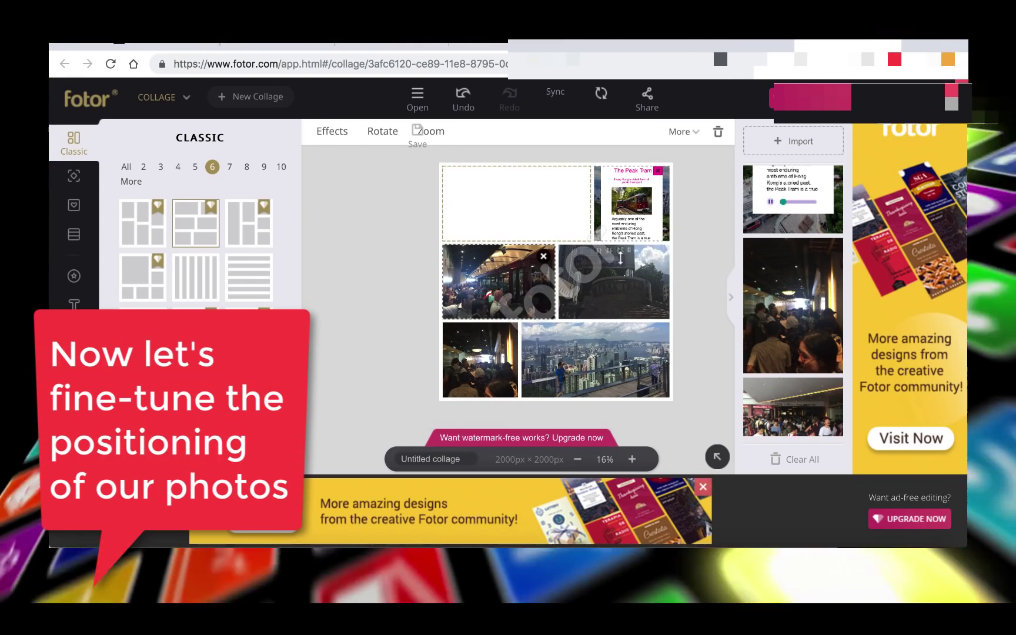
Try the indoor crowd photo in the empty first cell, reframe it on the people in front, and remove it
left_click(730, 302)
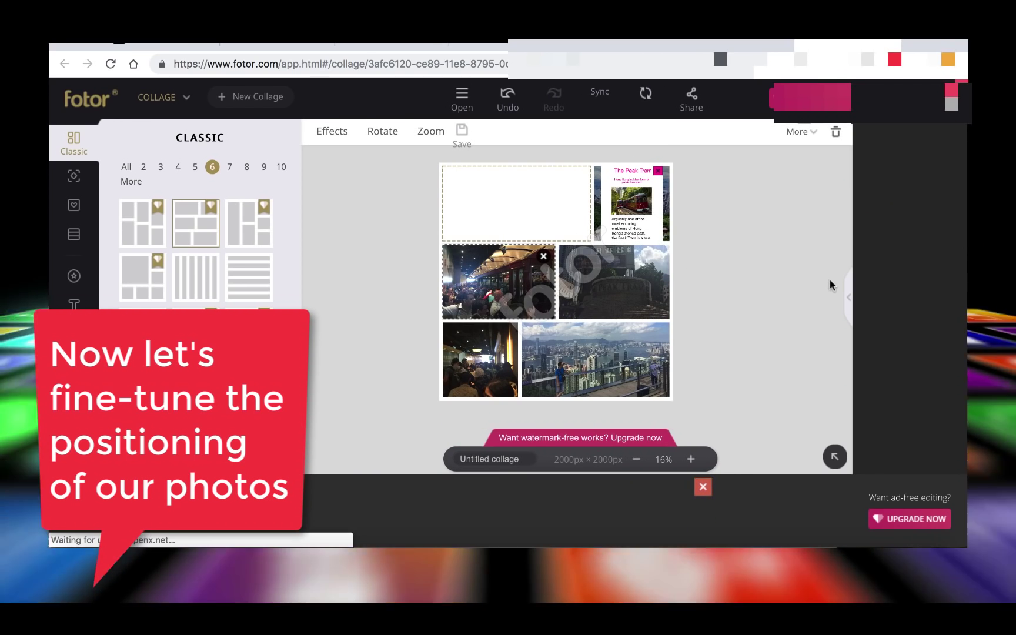
left_click(845, 297)
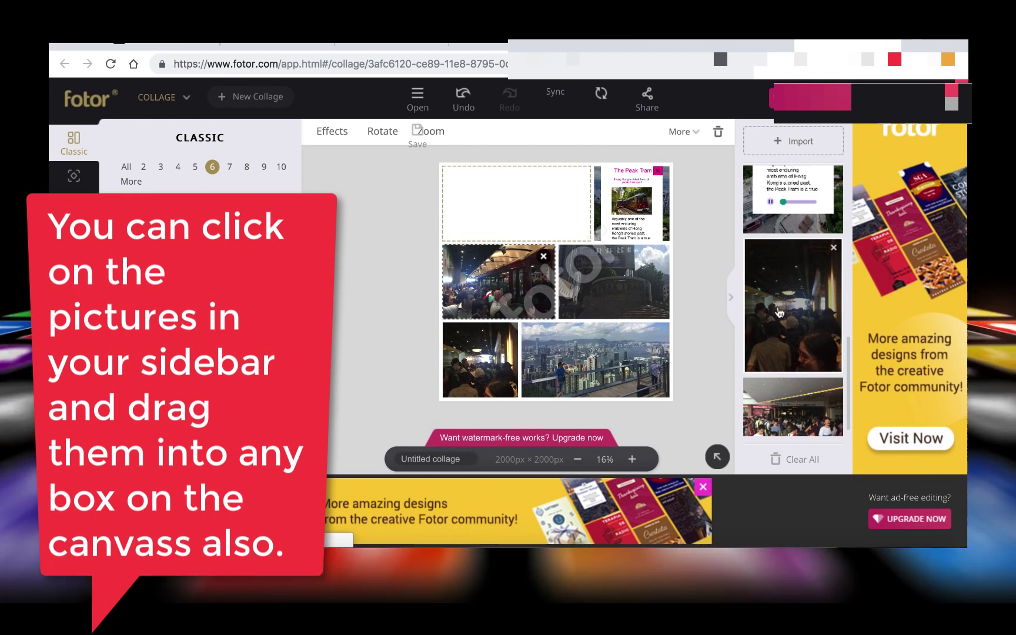
left_click_drag(779, 311, 520, 213)
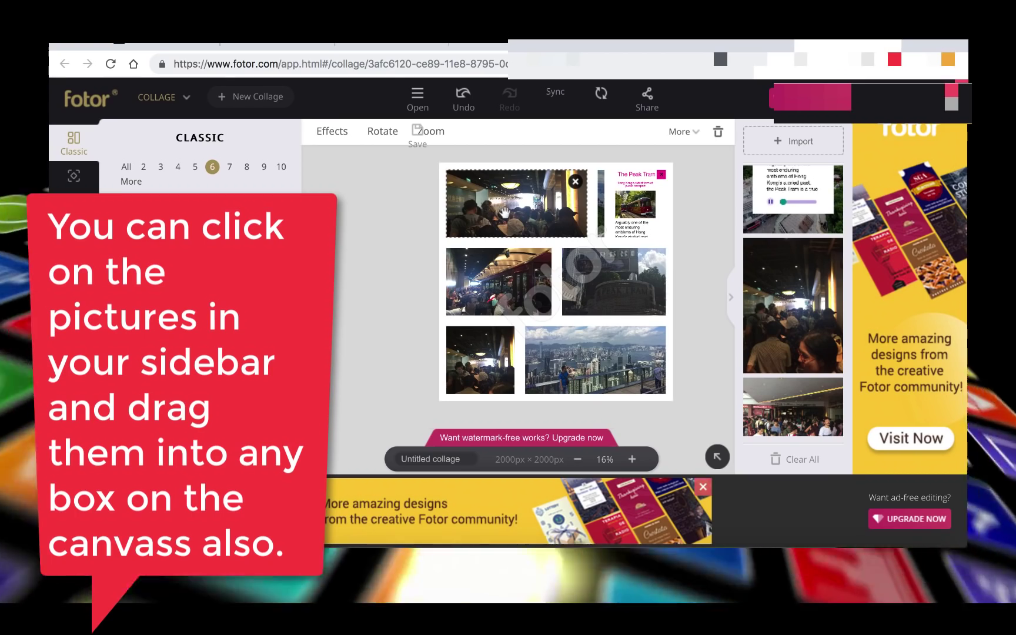
mouse_move(471, 213)
left_mouse_down()
mouse_move(468, 227)
mouse_move(460, 148)
mouse_move(474, 217)
left_mouse_up()
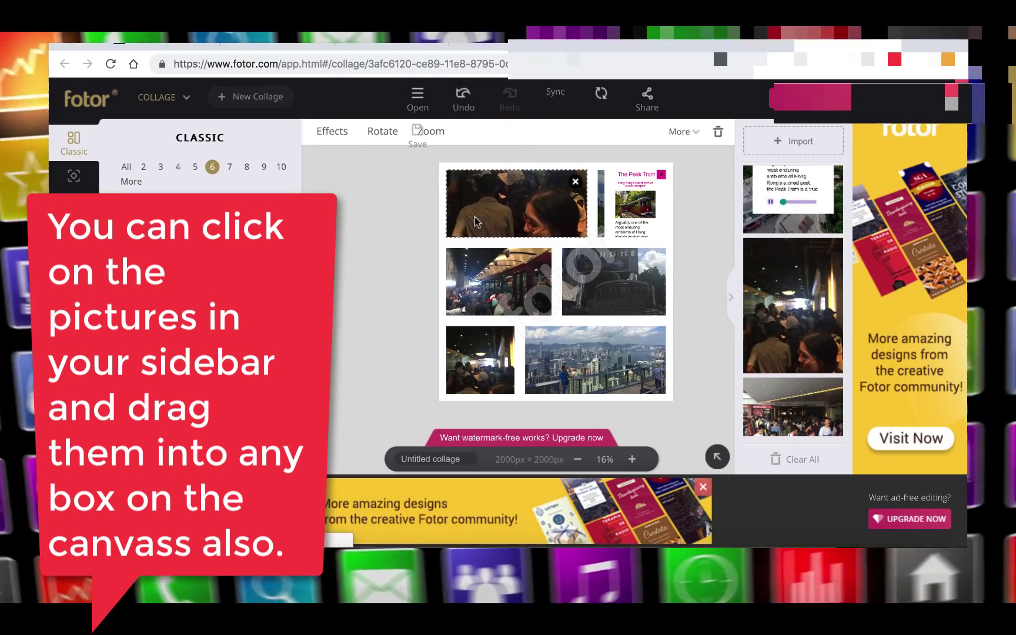
left_click(578, 179)
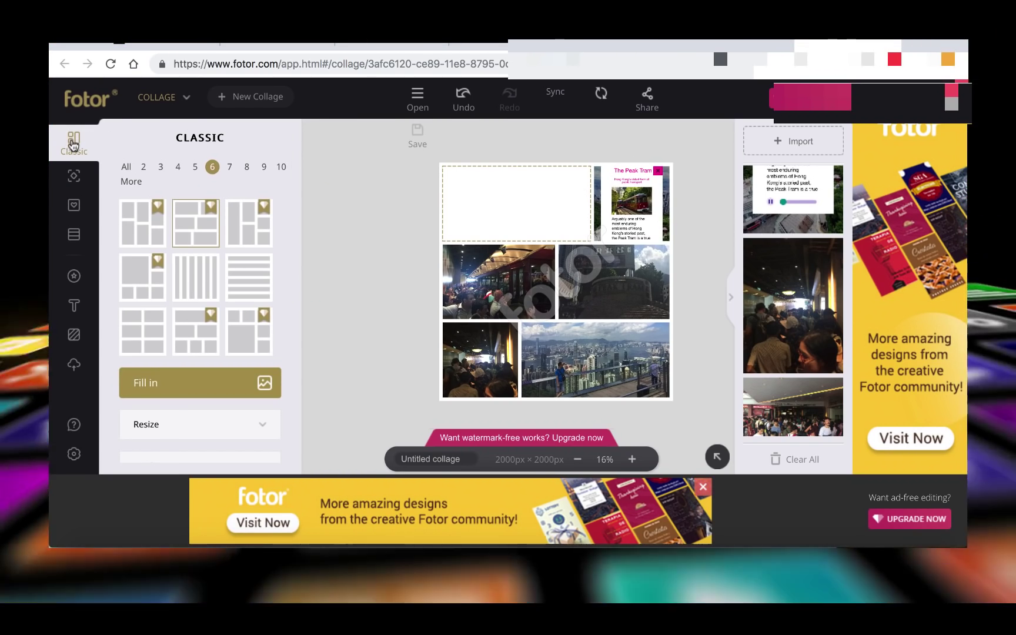
Resize the collage canvas to 1000 x 1000 px
left_click_drag(290, 154, 290, 254)
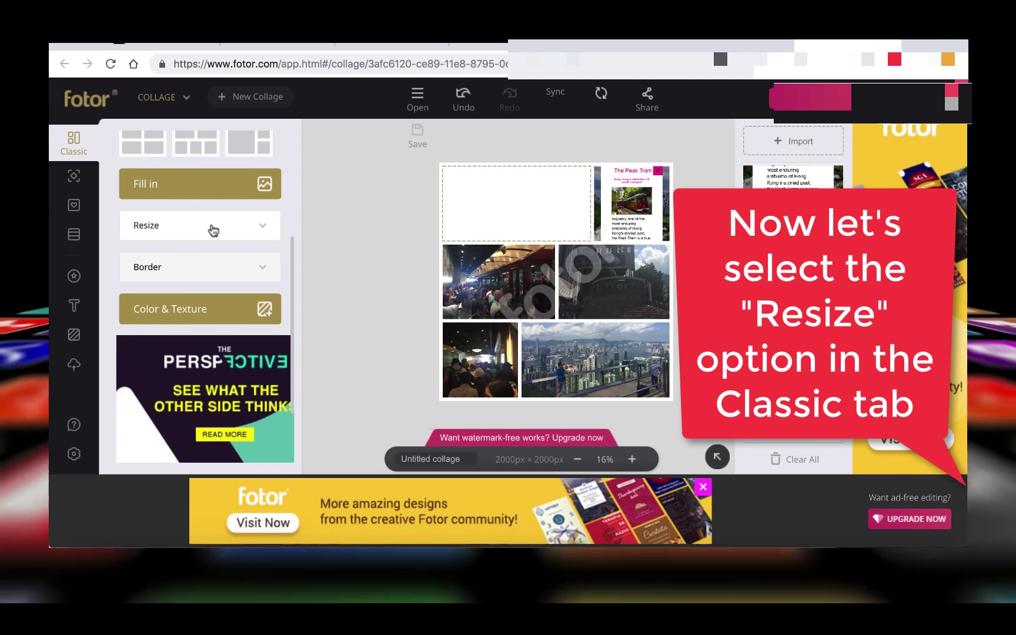
left_click(262, 229)
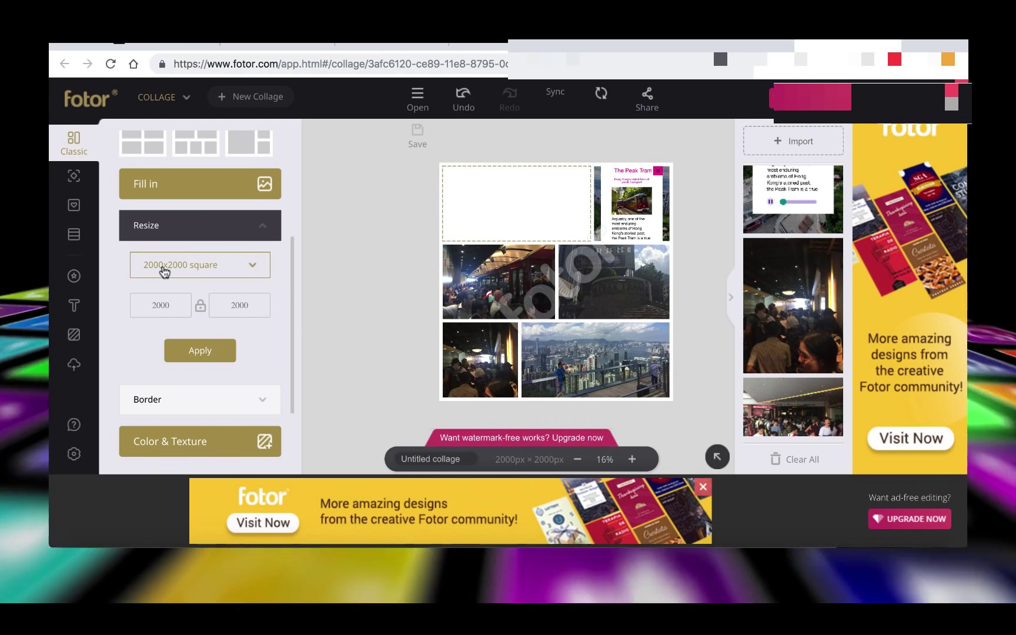
double_click(160, 304)
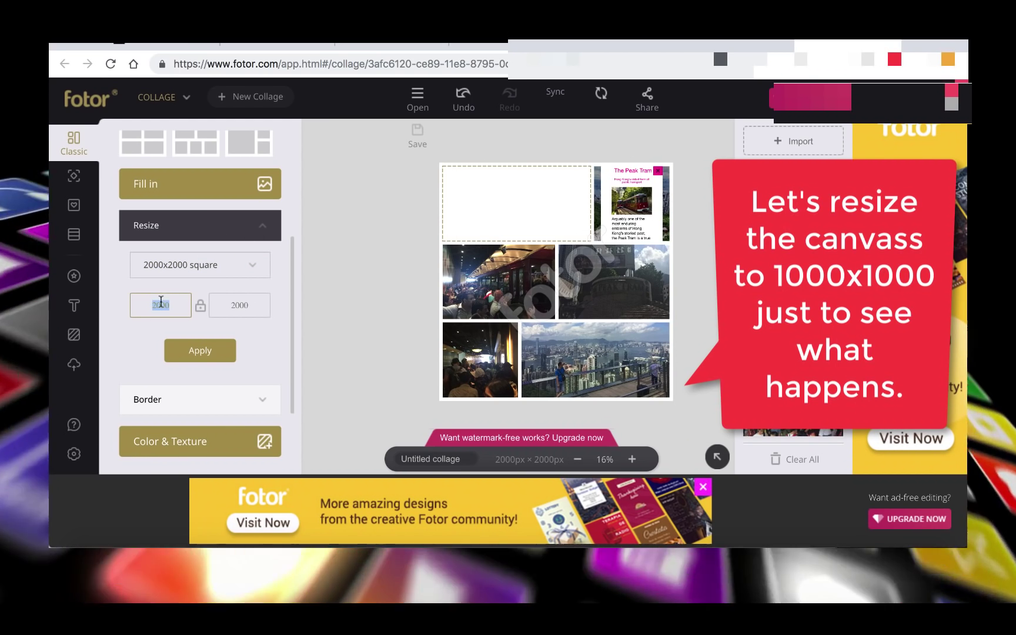
type("1000")
left_click(200, 352)
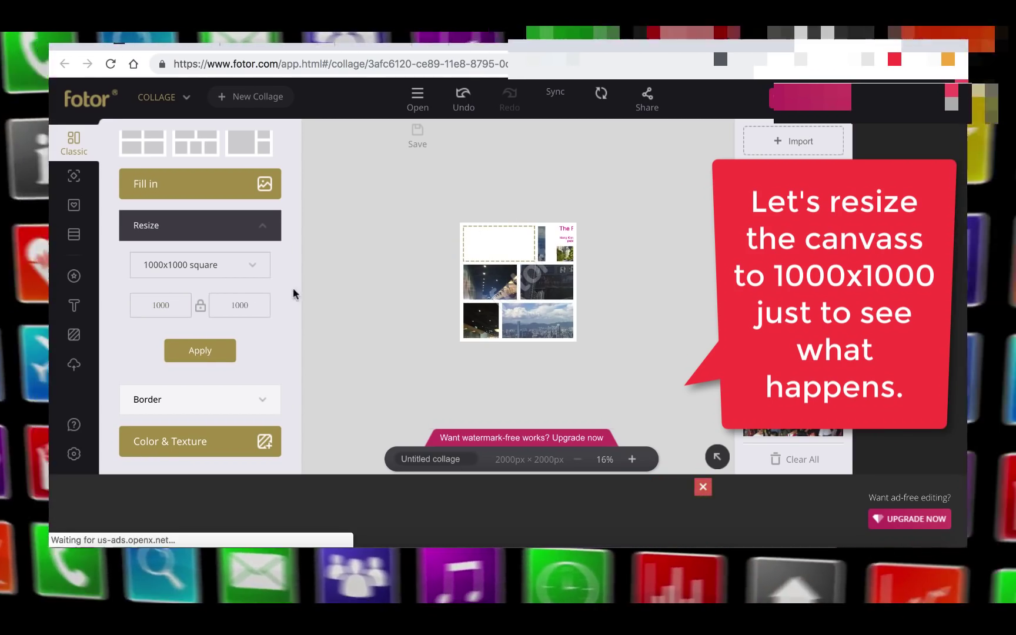
Resize the collage canvas back to 2000 x 2000 px and close the resize options
double_click(160, 304)
type("2")
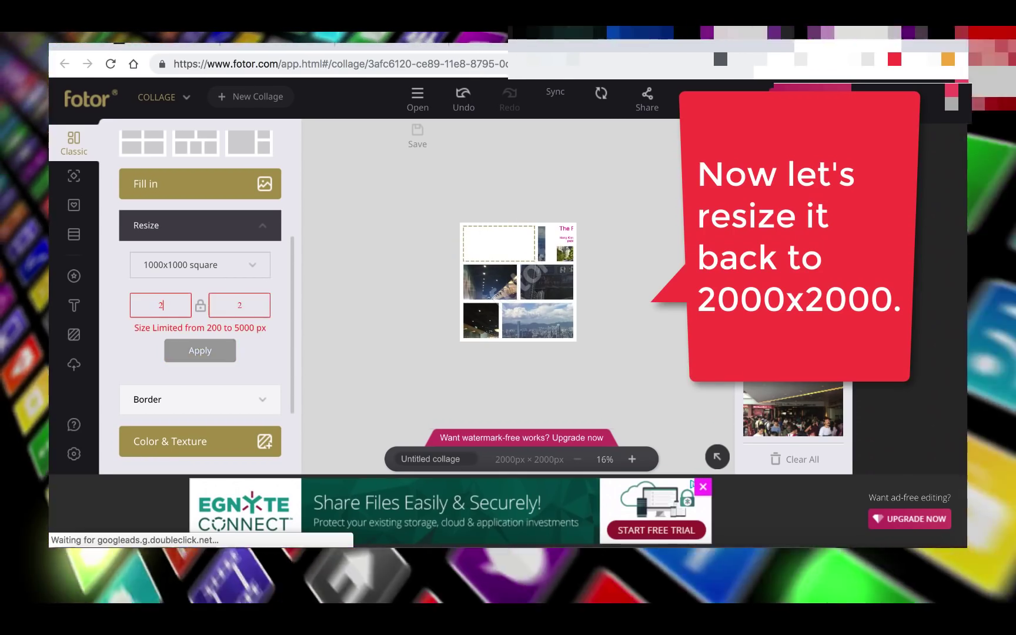
type("000")
left_click(184, 352)
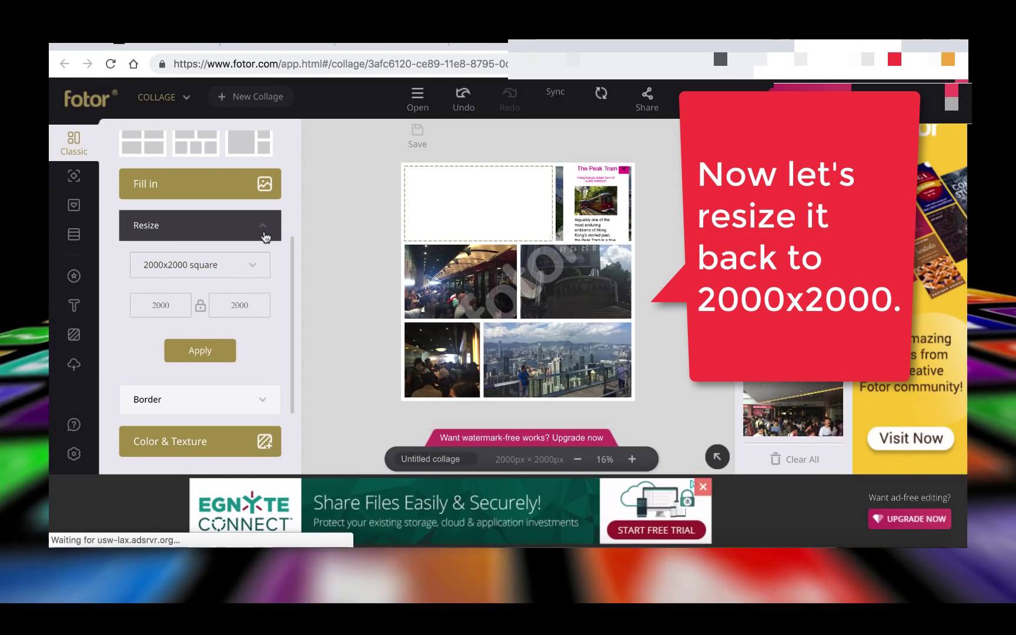
left_click(262, 236)
Set the collage's border width to 59 and its corner rounding to 71
left_click(229, 270)
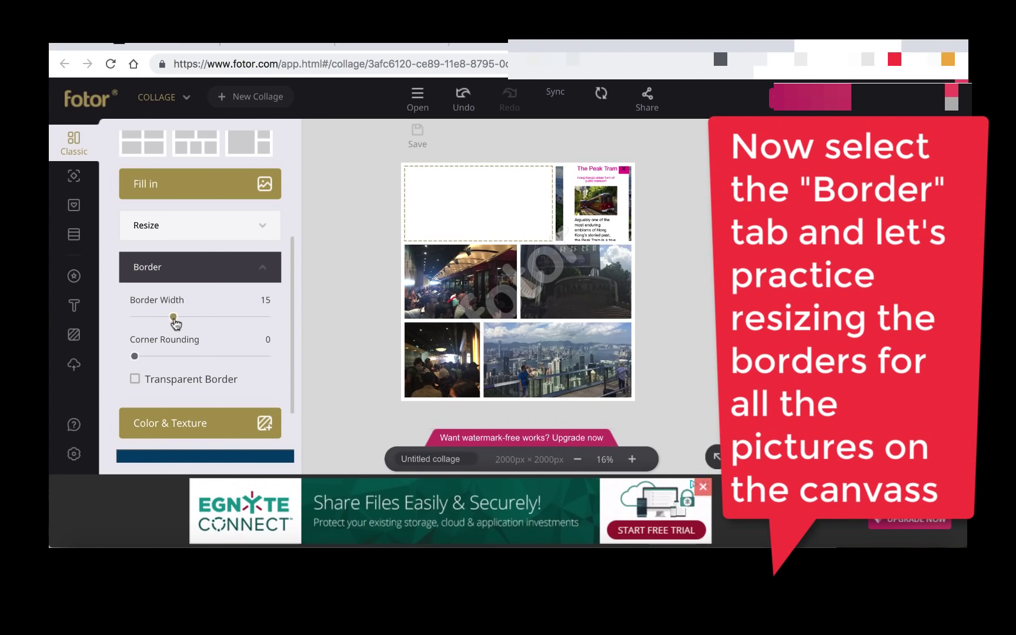
mouse_move(200, 323)
left_mouse_down()
mouse_move(229, 323)
mouse_move(184, 317)
mouse_move(199, 301)
mouse_move(212, 307)
left_mouse_up()
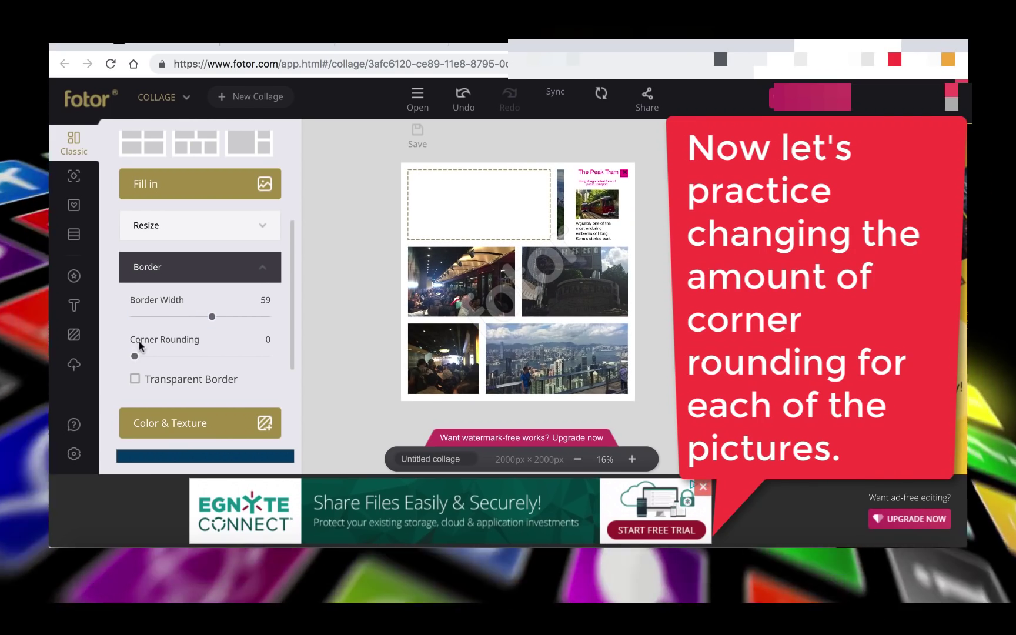
left_click_drag(135, 356, 181, 357)
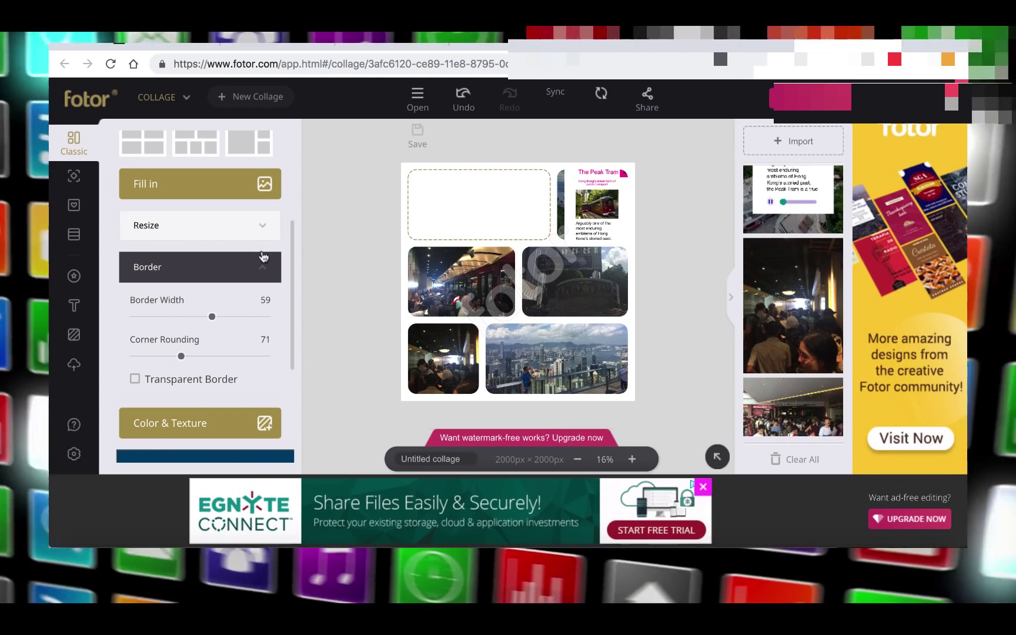
left_click(262, 256)
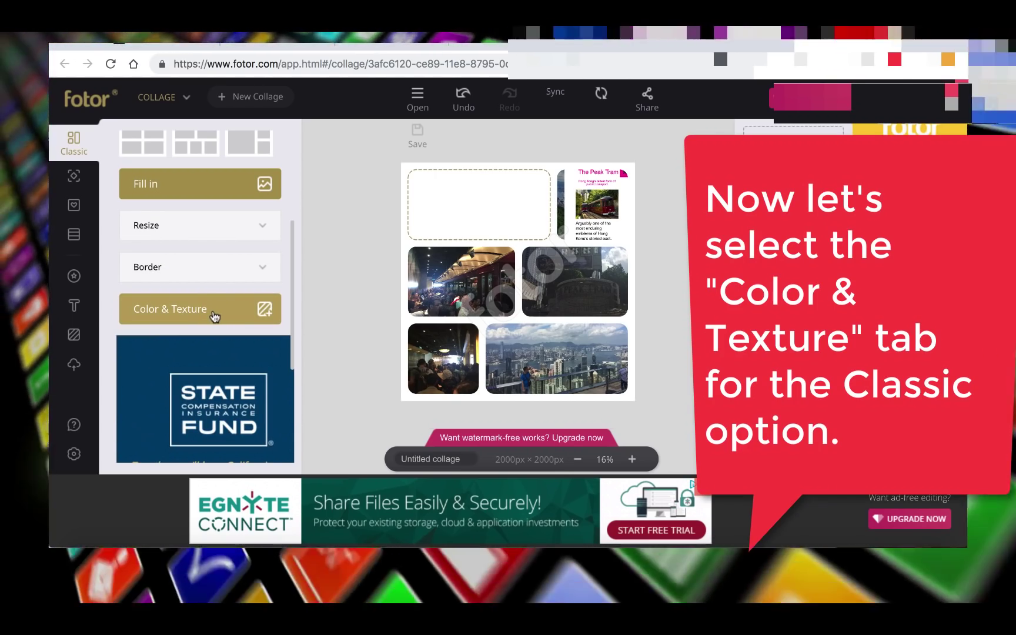
Try light cyan and a blue diagonal-stripe pattern as the collage background, then apply the blue-and-white rippled water image
left_click(214, 315)
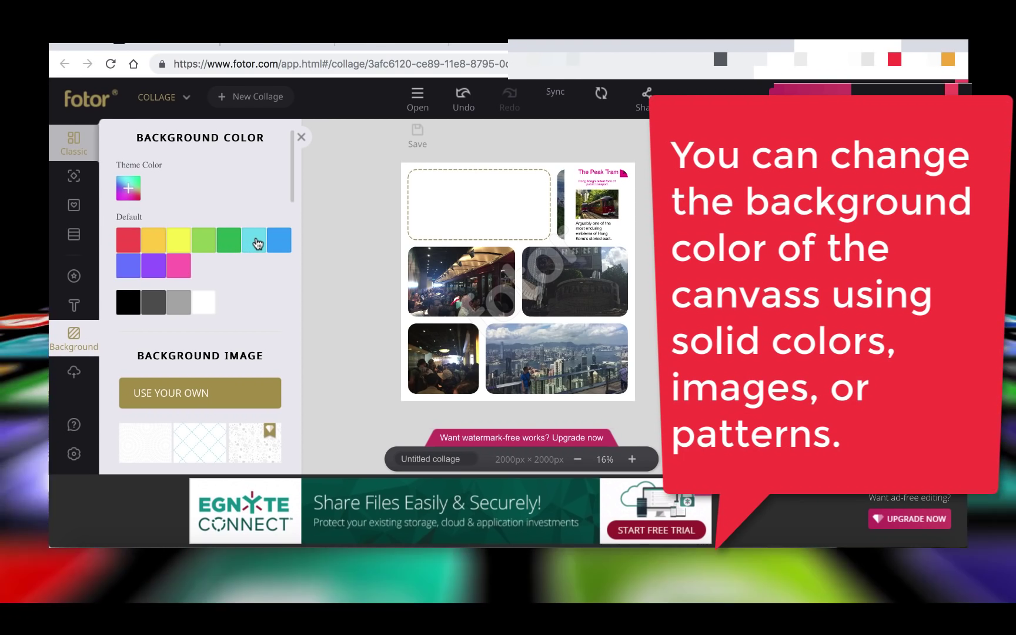
left_click(257, 241)
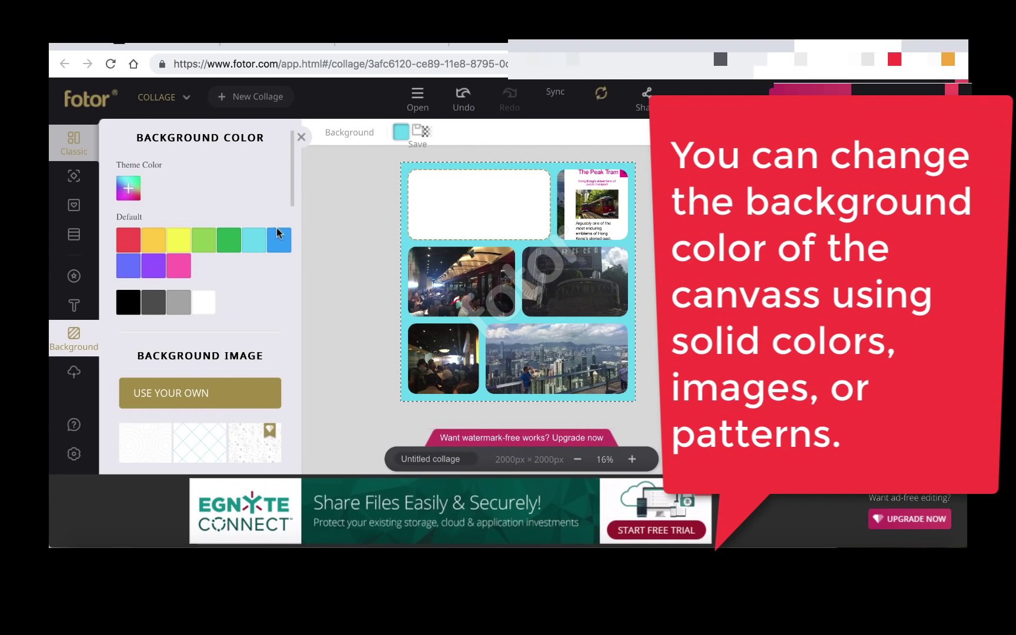
left_click_drag(291, 195, 287, 271)
left_click(256, 323)
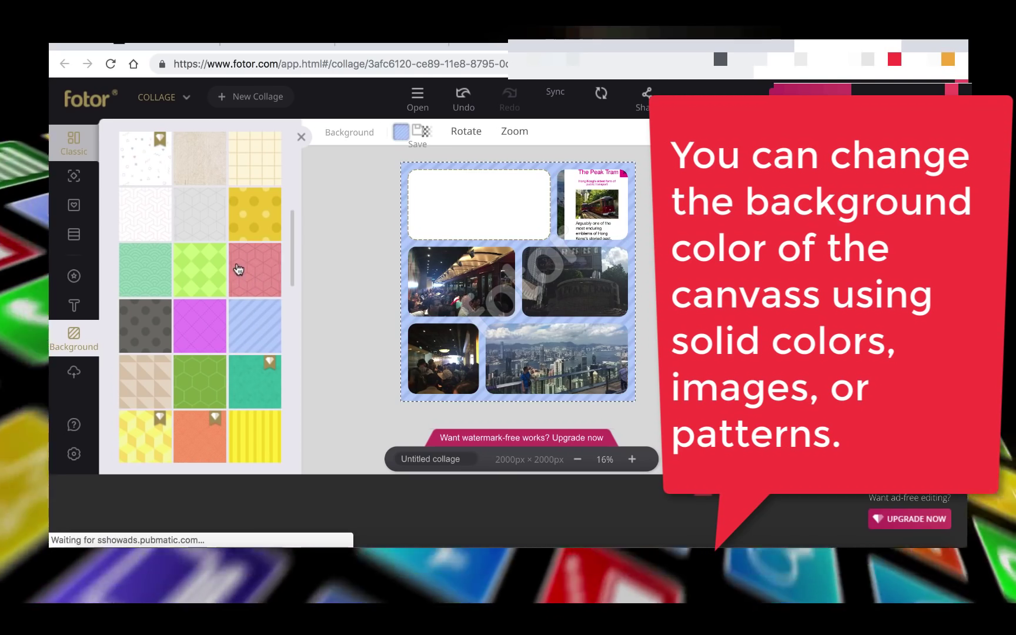
left_click_drag(290, 250, 274, 412)
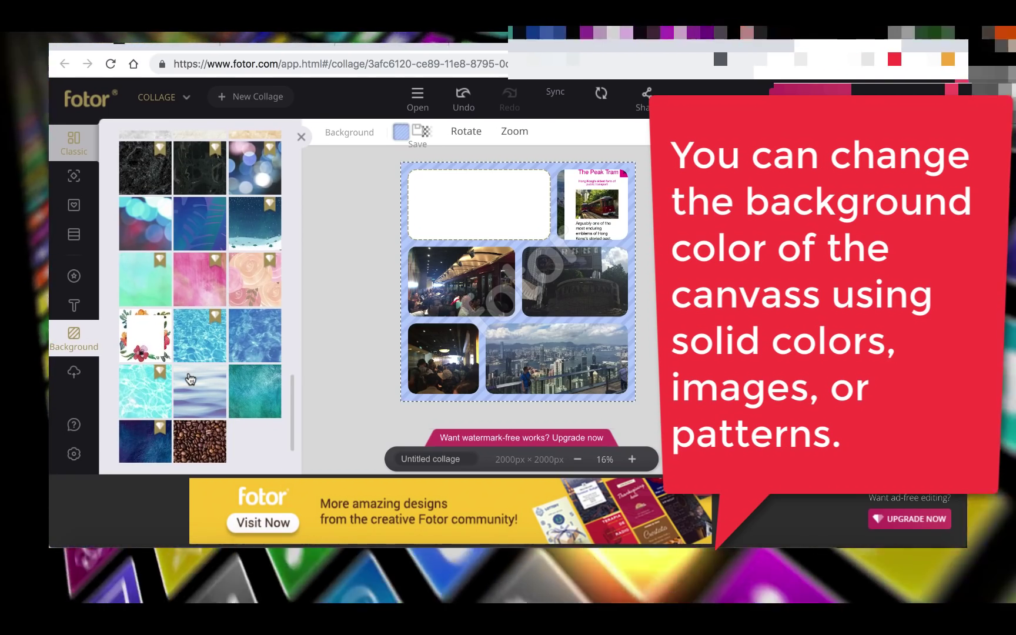
left_click(189, 380)
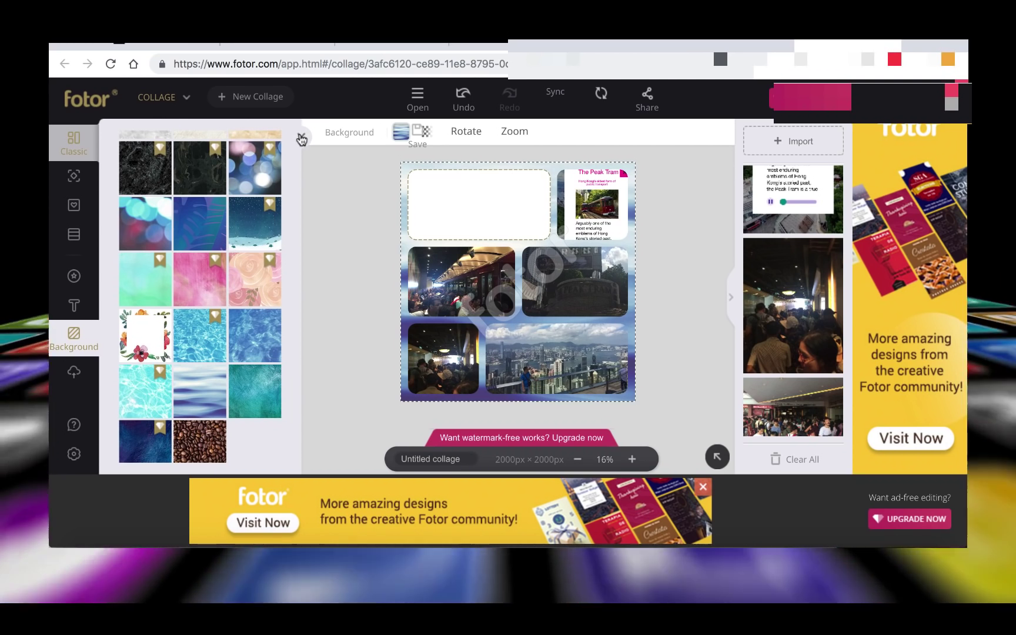
left_click(302, 138)
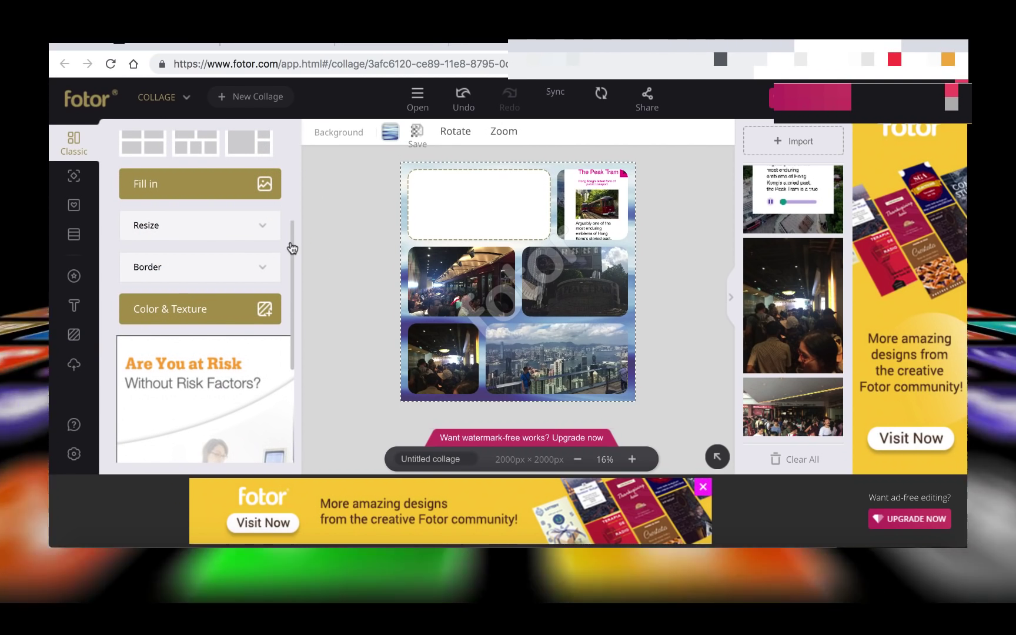
Add a heading text to the collage and move it into the empty upper-left cell
left_click_drag(291, 247, 283, 156)
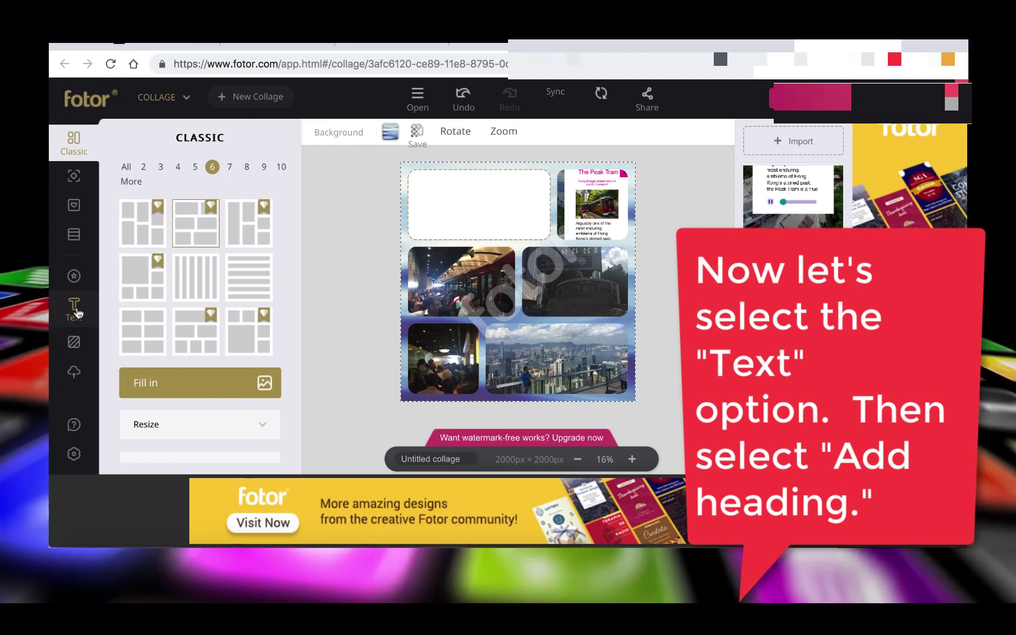
left_click(73, 306)
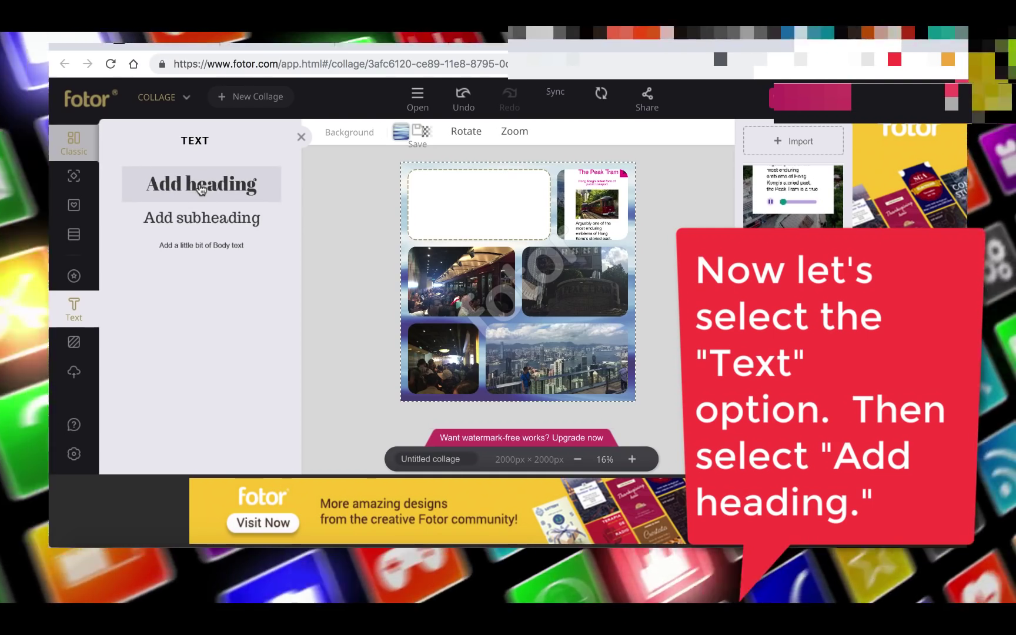
left_click(254, 194)
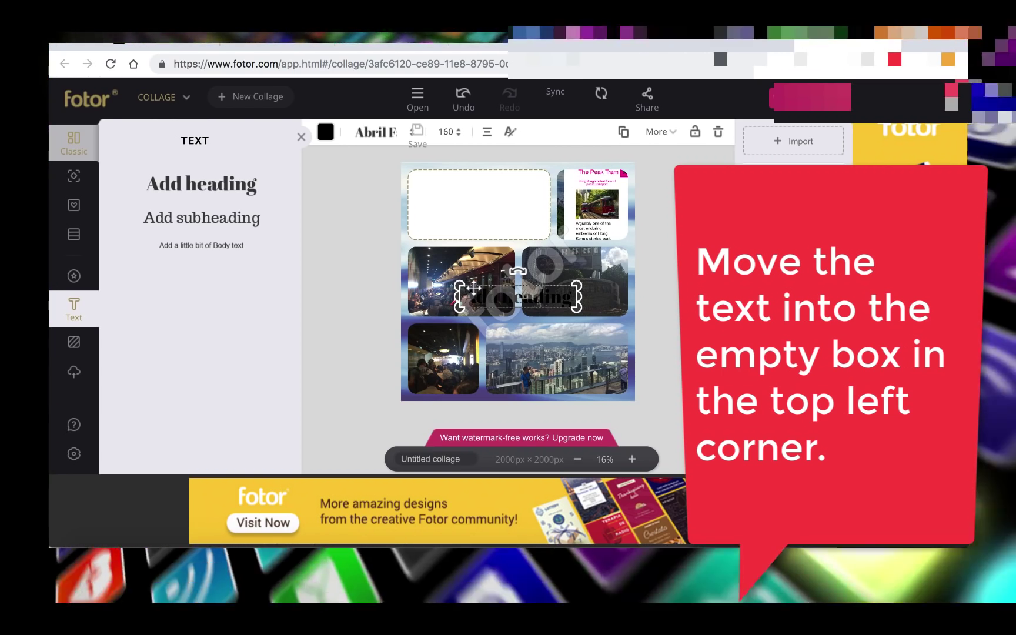
left_click_drag(469, 280, 429, 187)
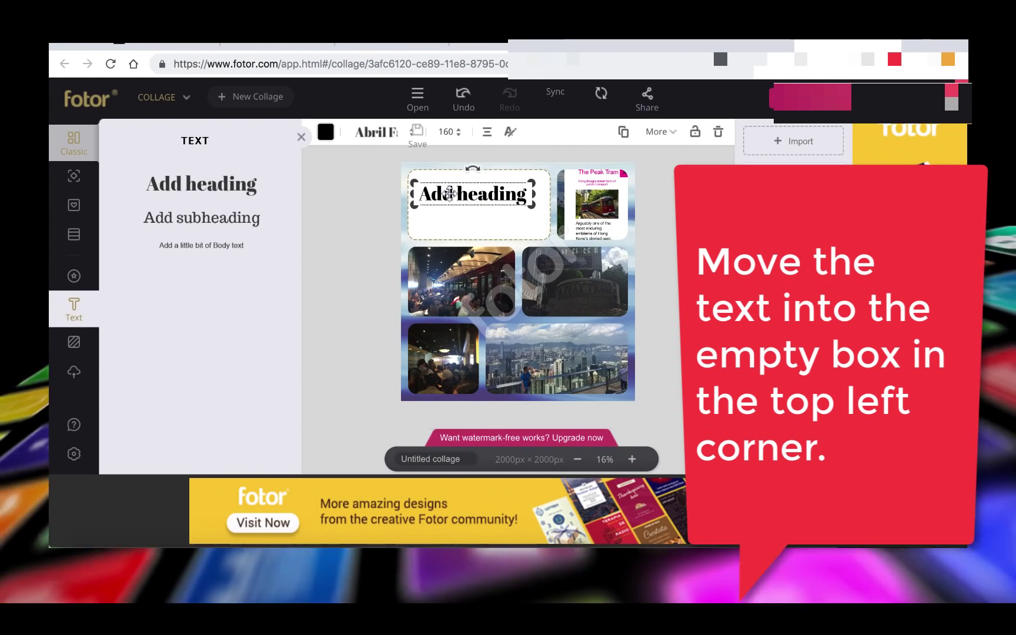
Replace the heading's placeholder text with "Hong Kong Peak Tram"
double_click(449, 193)
key("BackSpace")
type("Hong")
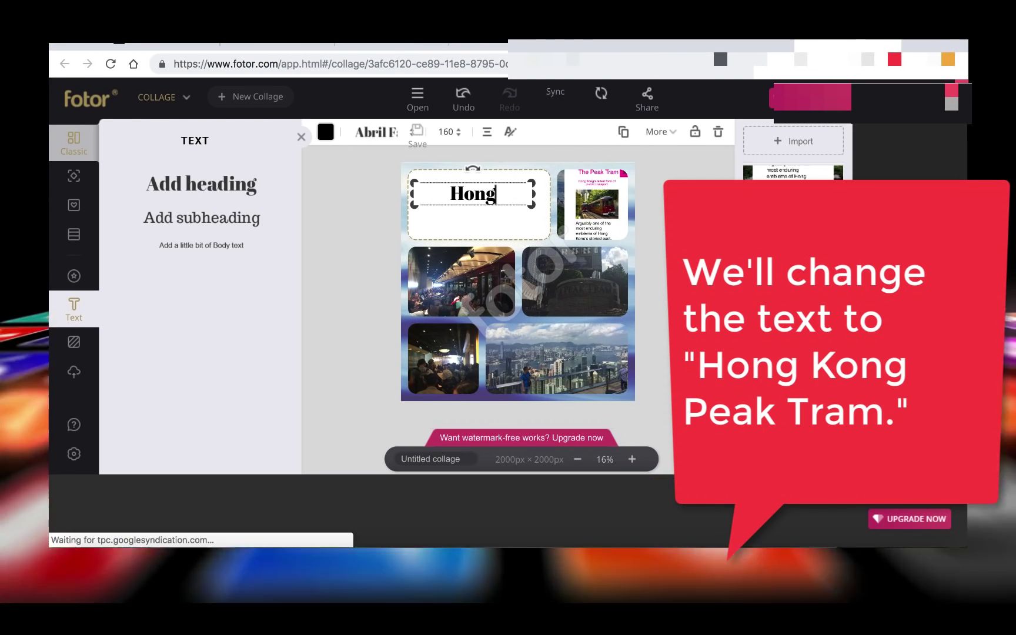
type(" Kong Peak")
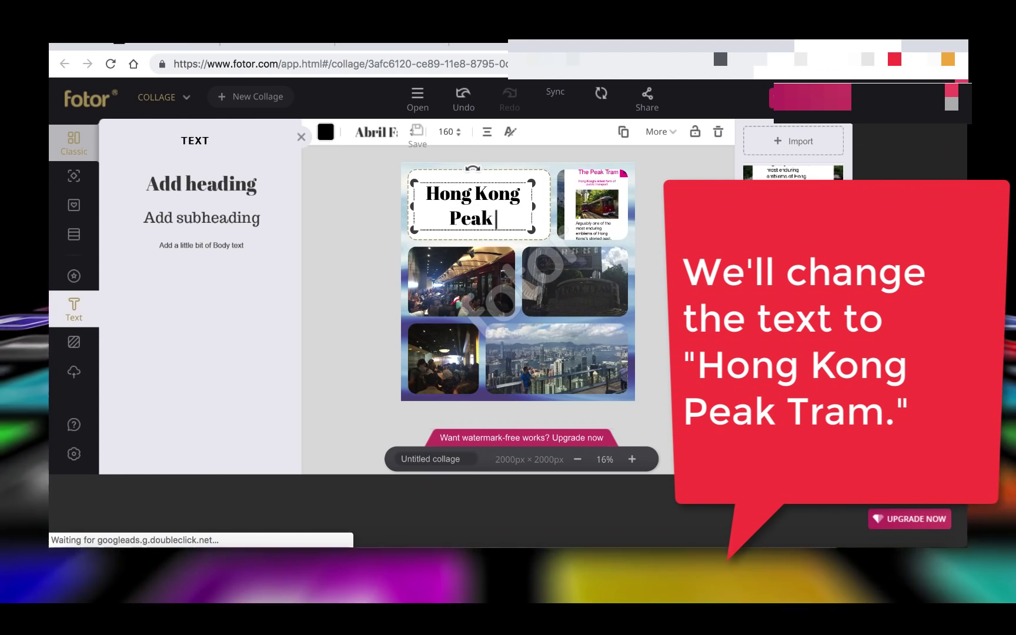
type(" Tram")
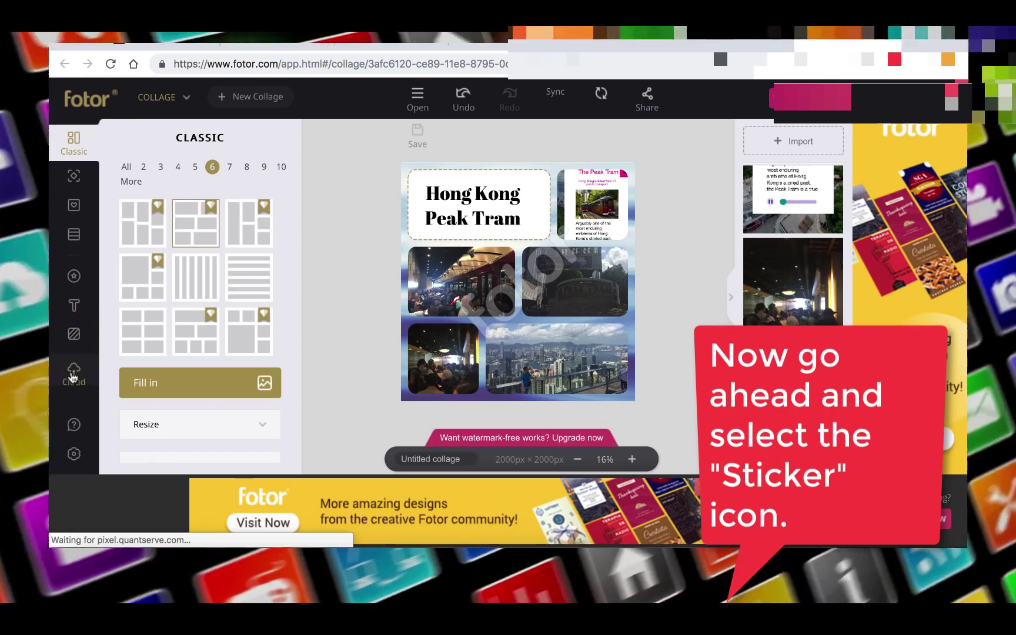
Search the stickers for "vacation" and place the cat-eye glasses on the lower-right corner of the skyline photo
left_click(74, 286)
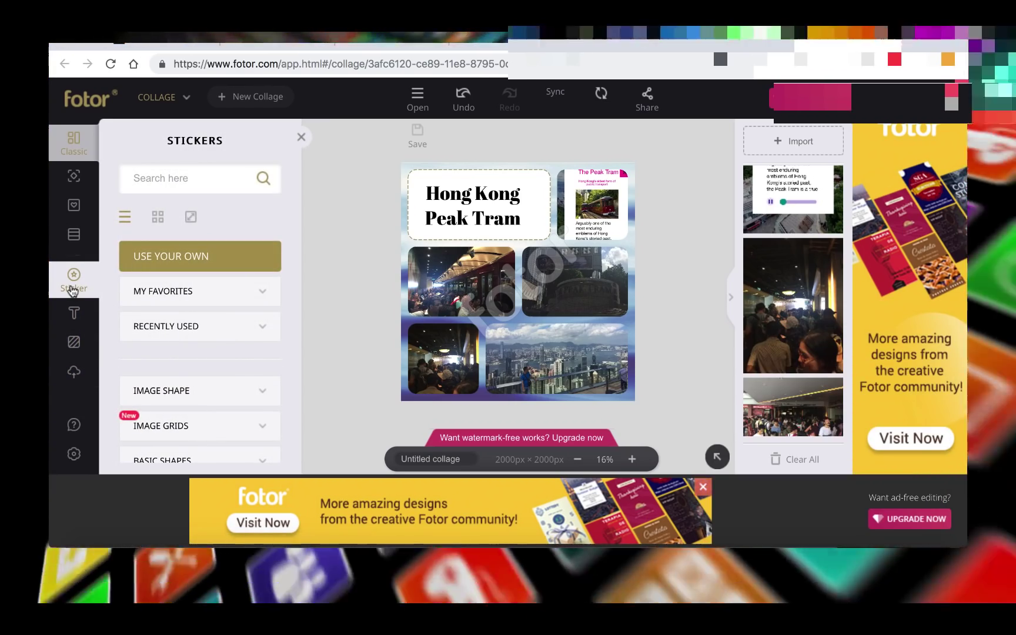
left_click(175, 181)
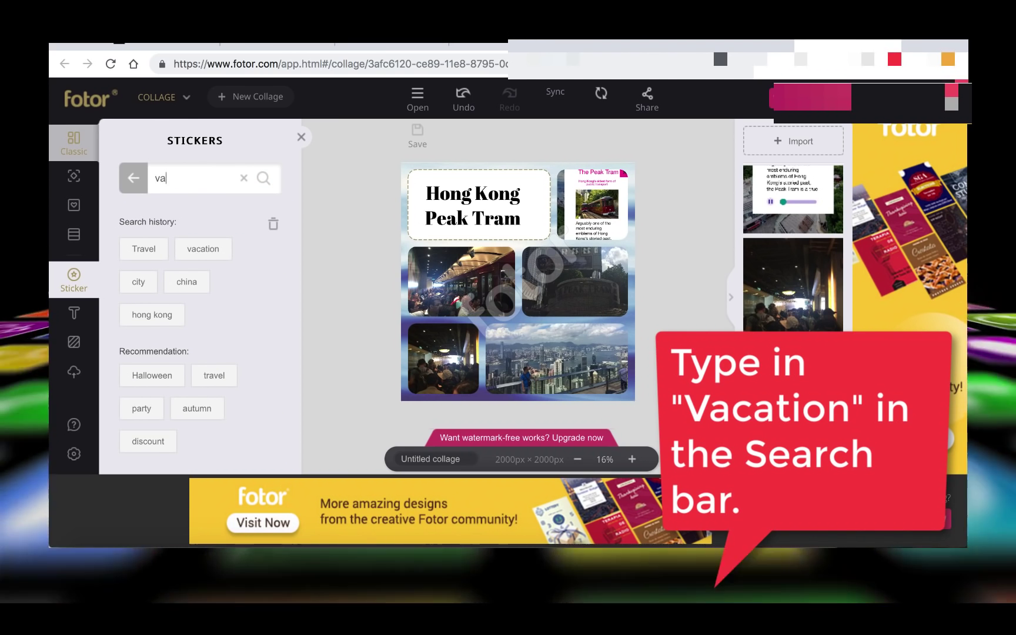
left_click(263, 182)
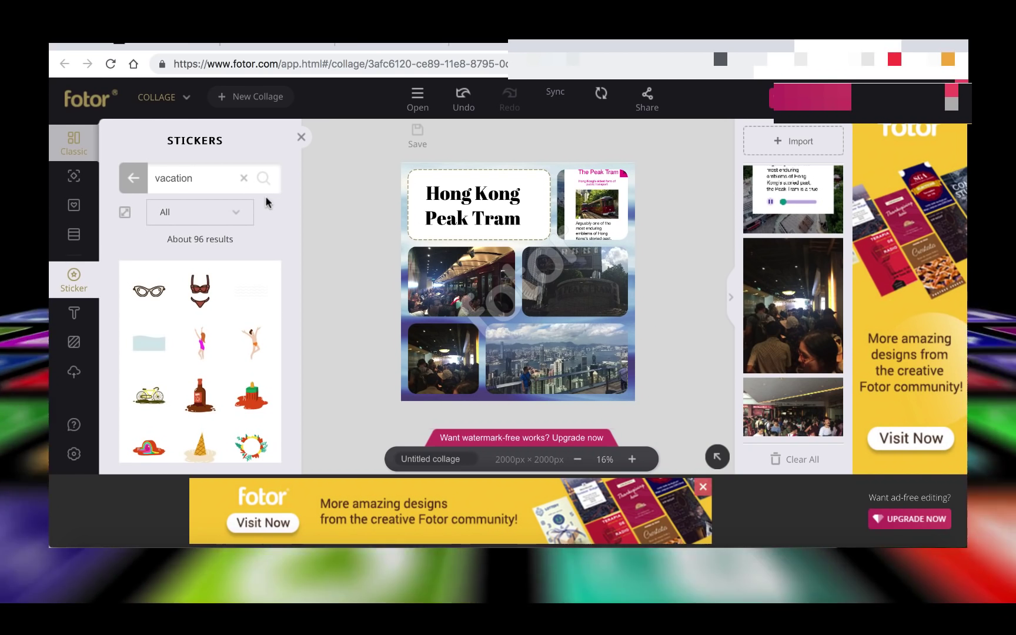
left_click(160, 298)
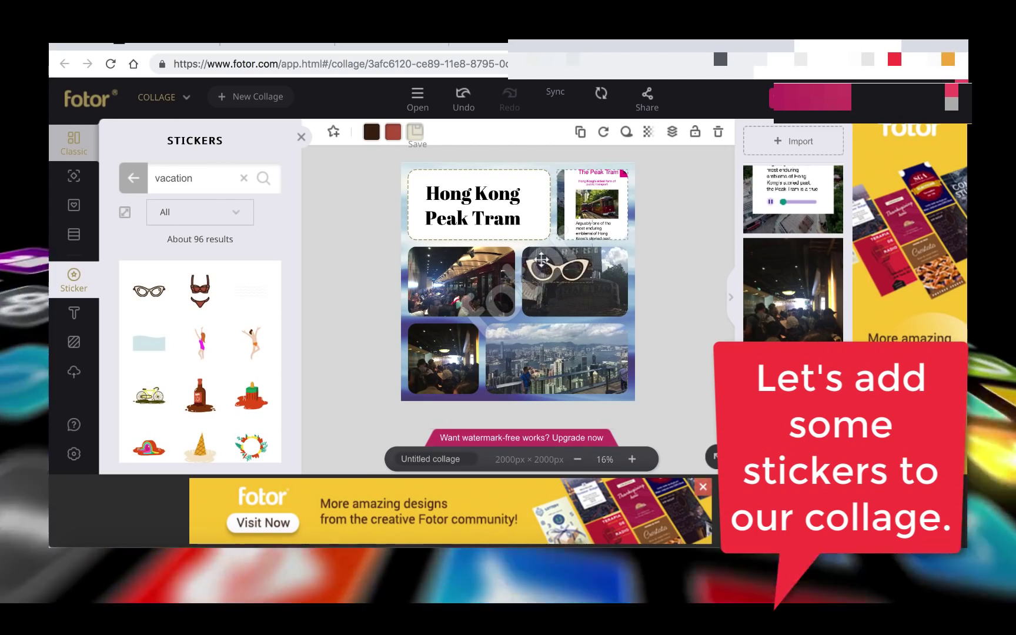
left_click_drag(555, 360, 581, 395)
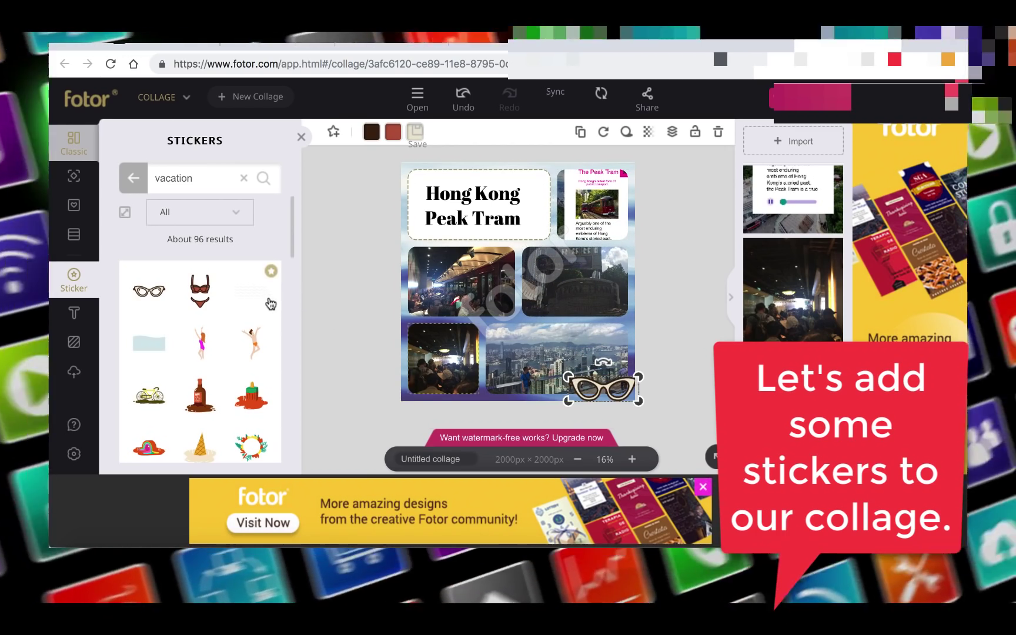
Add the FUN sticker above the lower-left photo and the Enjoy! sticker at the skyline photo's upper-right corner, then close the stickers
scroll(291, 300, "down", 5)
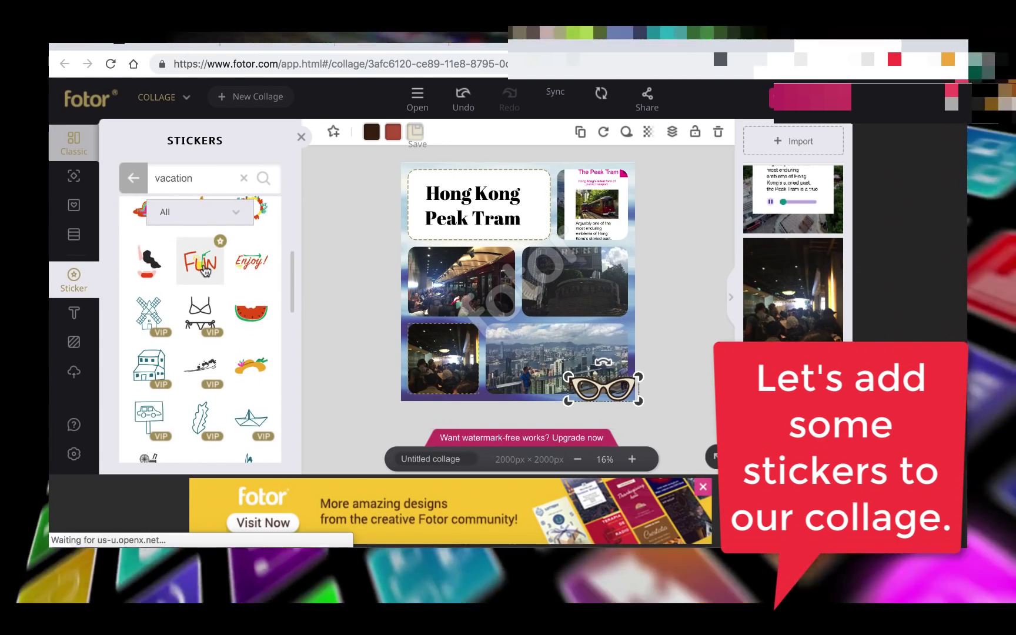
left_click_drag(207, 271, 497, 304)
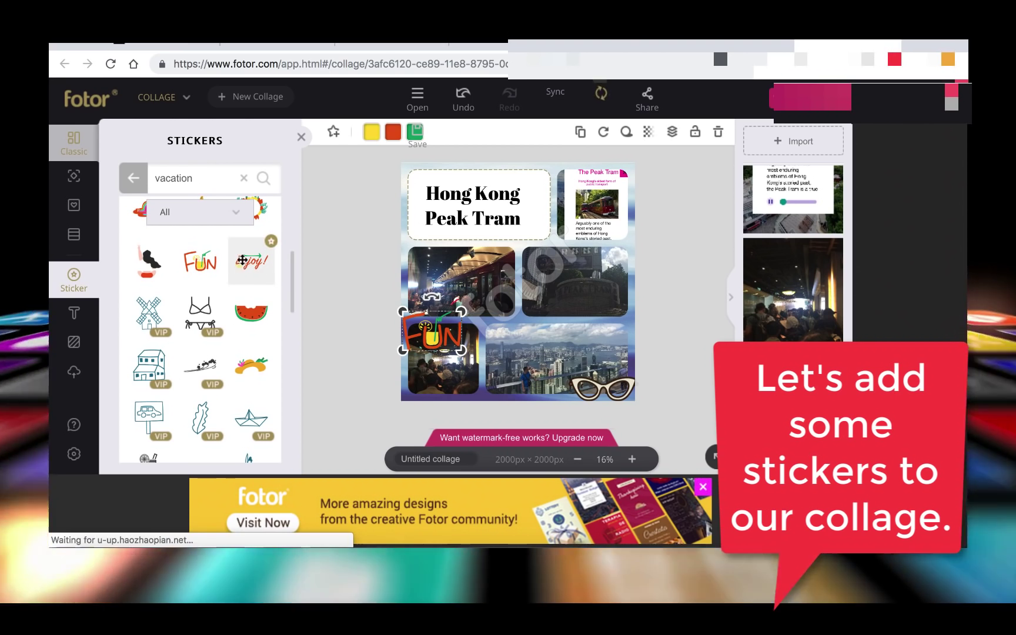
left_click_drag(252, 261, 497, 299)
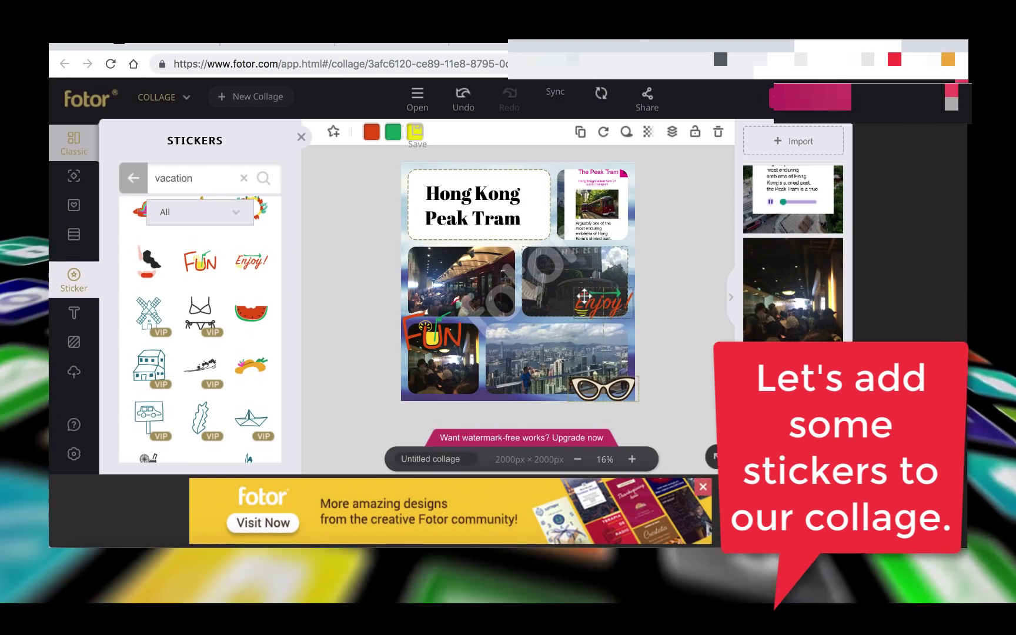
left_click_drag(571, 302, 597, 305)
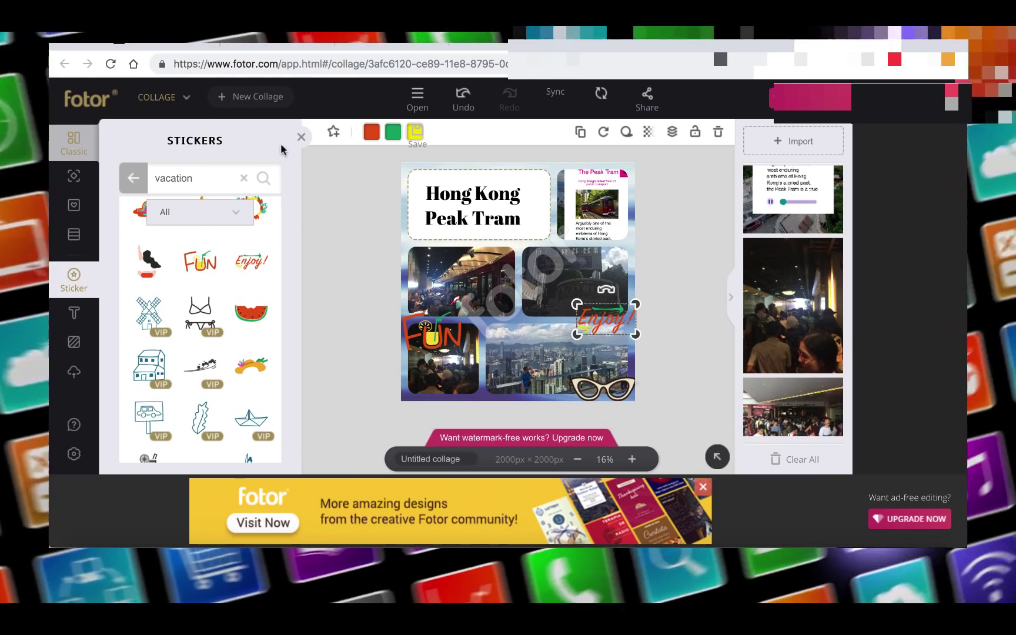
left_click(301, 140)
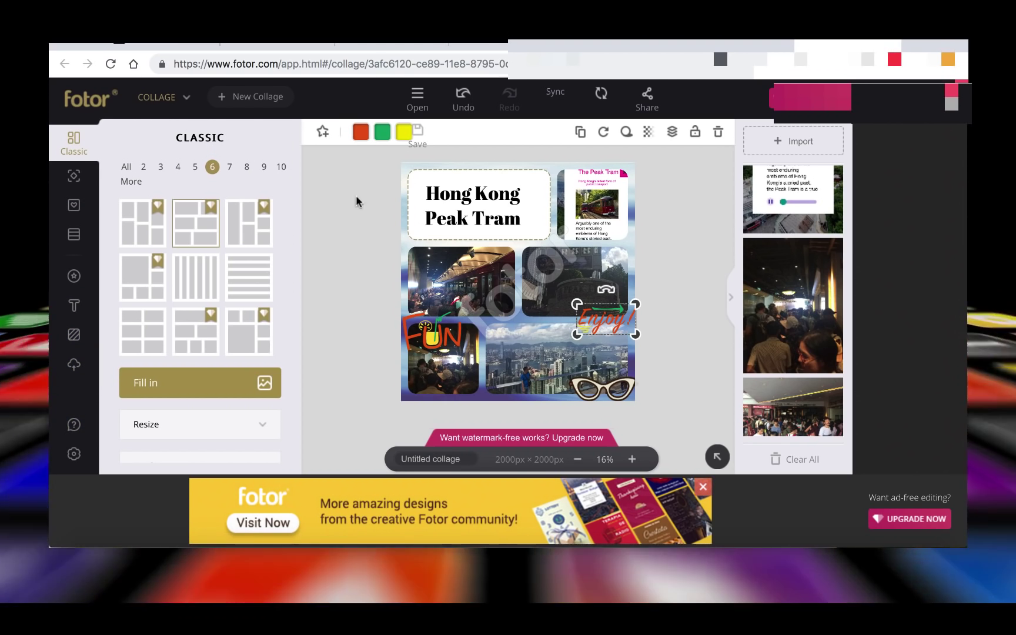
Try to save the collage and dismiss the premium plan offer
left_click(421, 136)
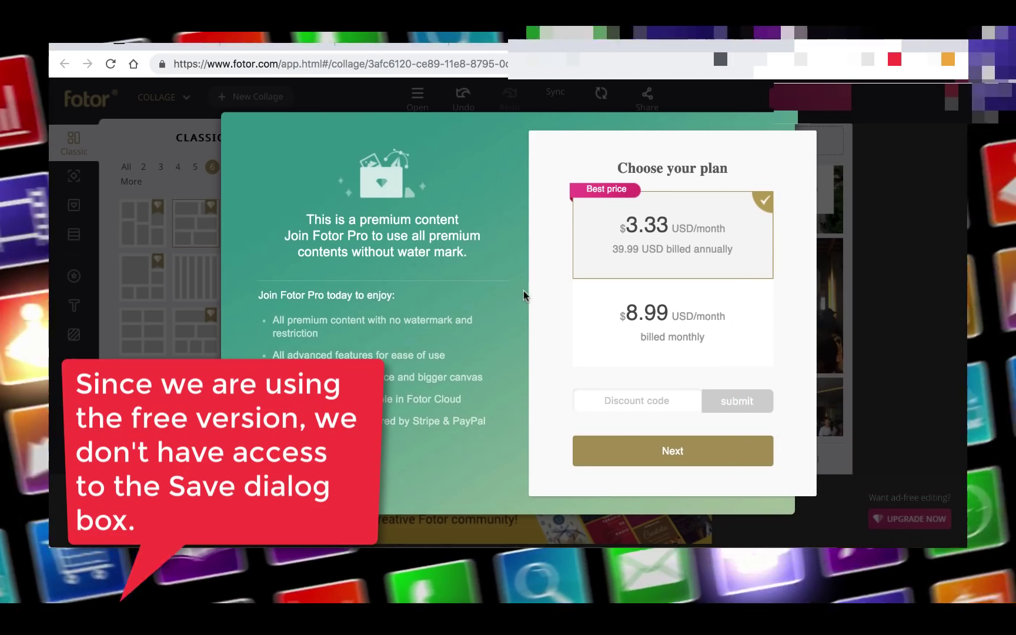
left_click(813, 129)
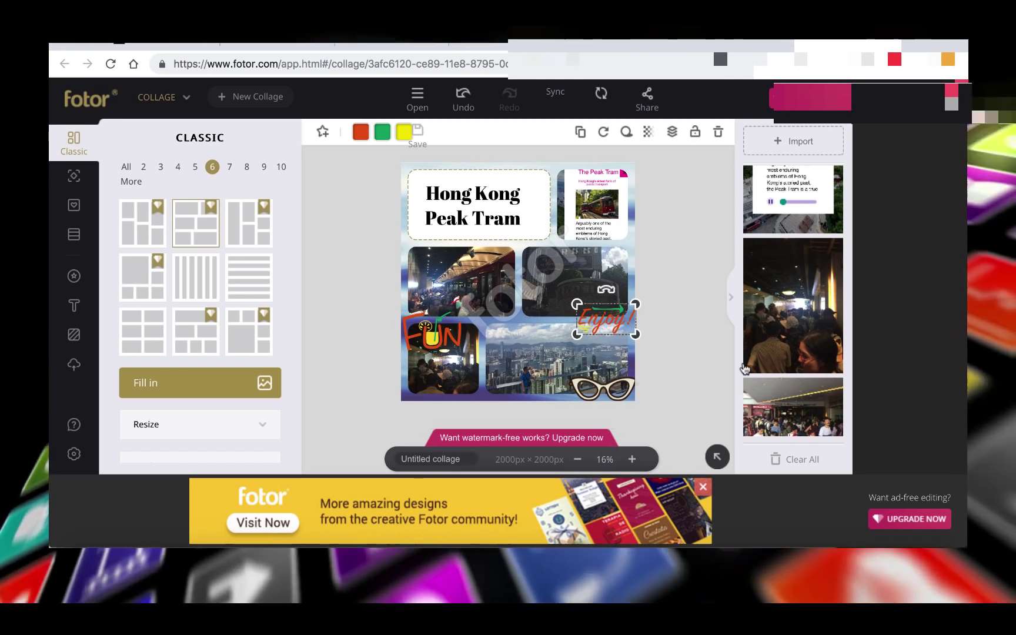
Hide the imported photos and title the collage HongKong_PeakTram_Trip
left_click(733, 290)
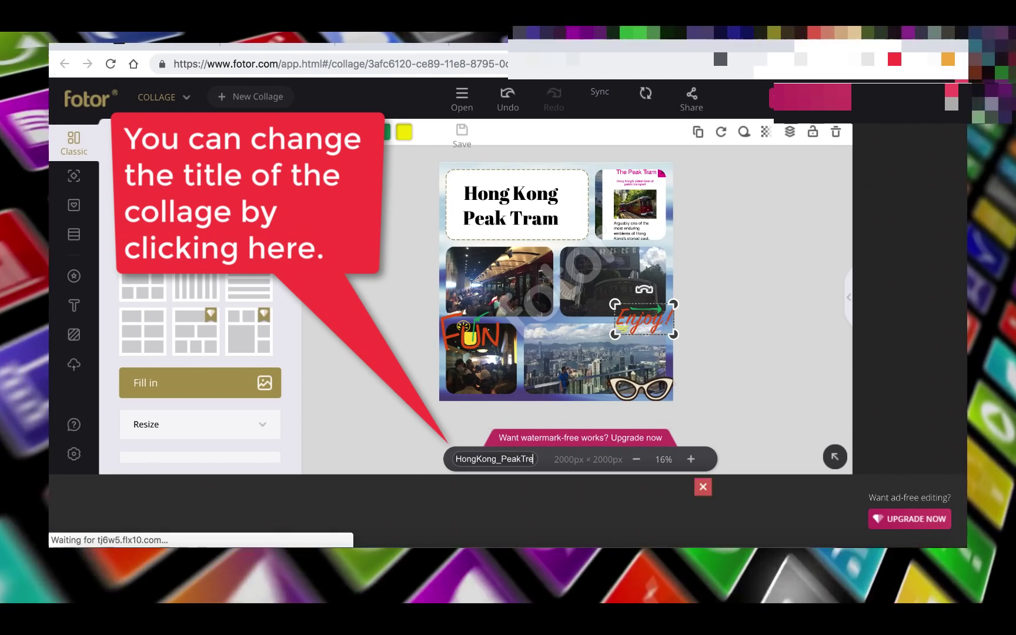
type("am_Trip")
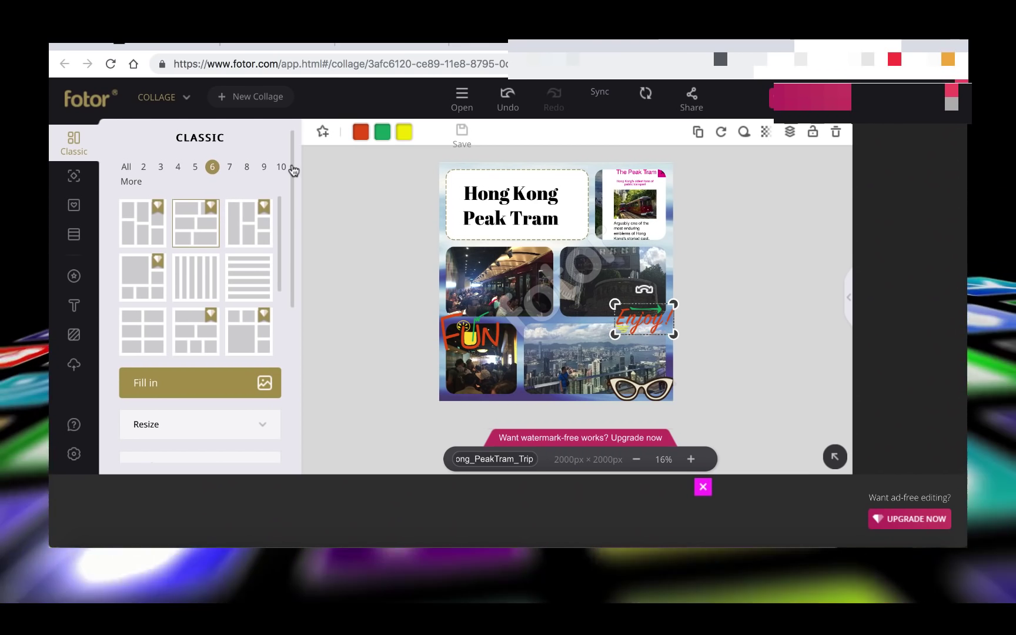
scroll(292, 171, "down", 6)
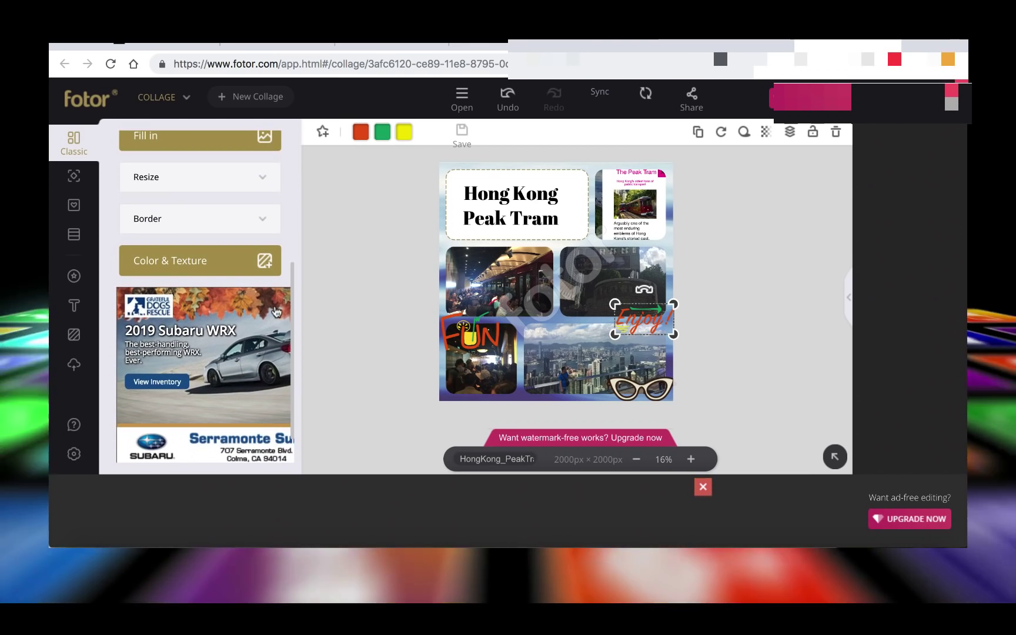
scroll(278, 224, "up", 5)
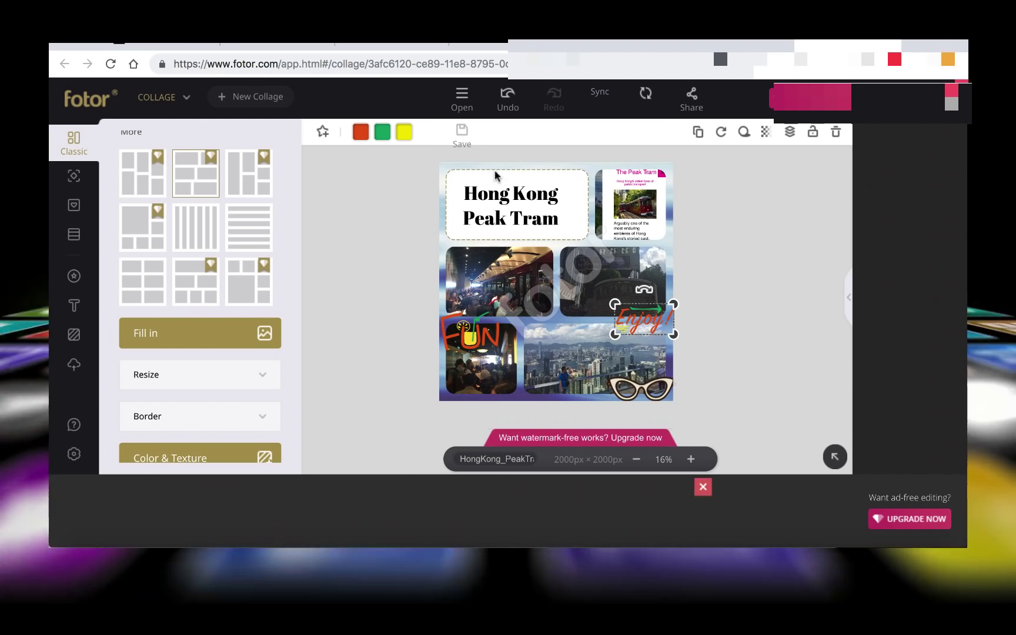
Try to share the collage, dismiss the plan offer, and sync the pictures to cloud storage
left_click(691, 100)
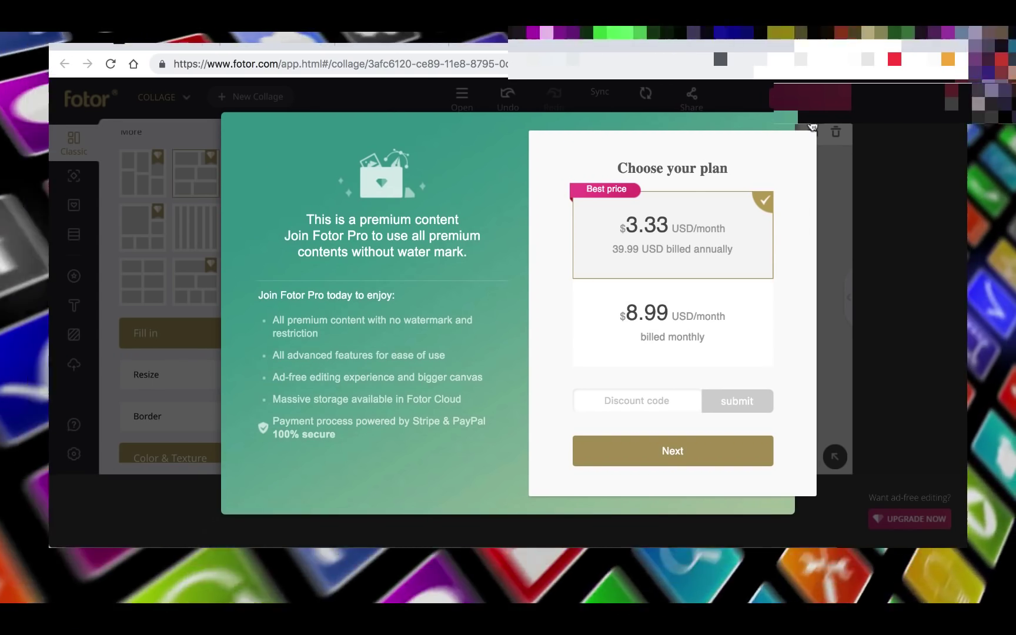
left_click(811, 127)
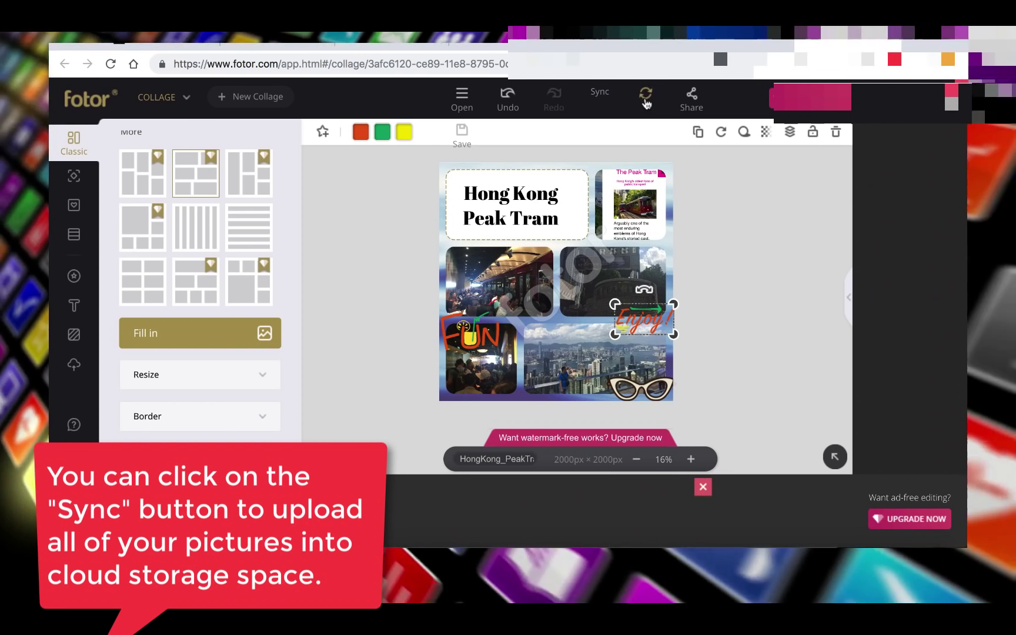
left_click(646, 97)
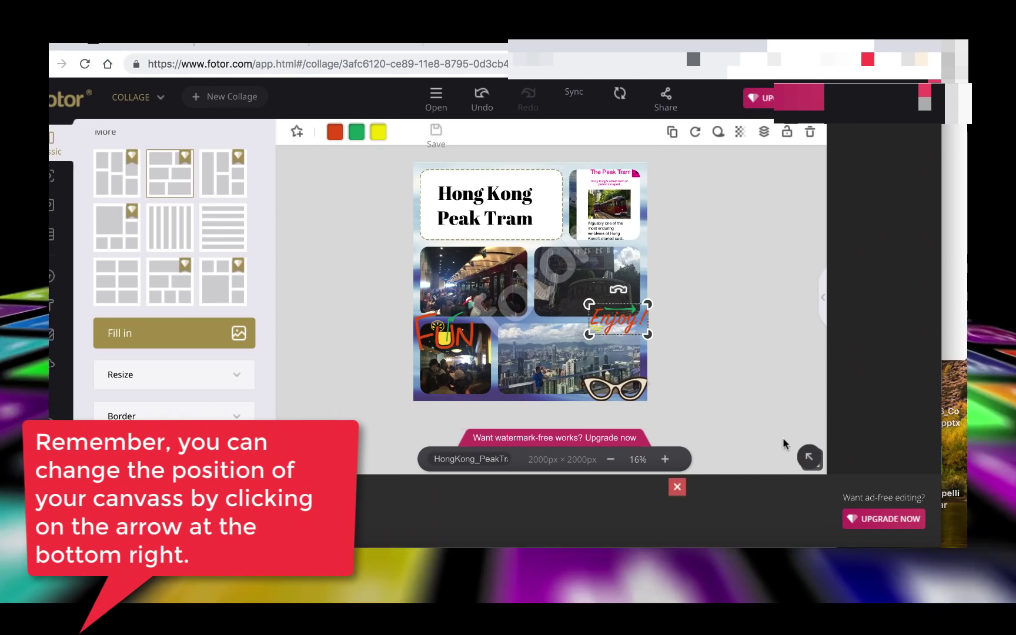
Shift the canvas slightly down with the navigator, and zoom in to 20% and back out to 16%
left_click(810, 457)
mouse_move(762, 403)
left_mouse_down()
mouse_move(762, 426)
mouse_move(762, 400)
left_mouse_up()
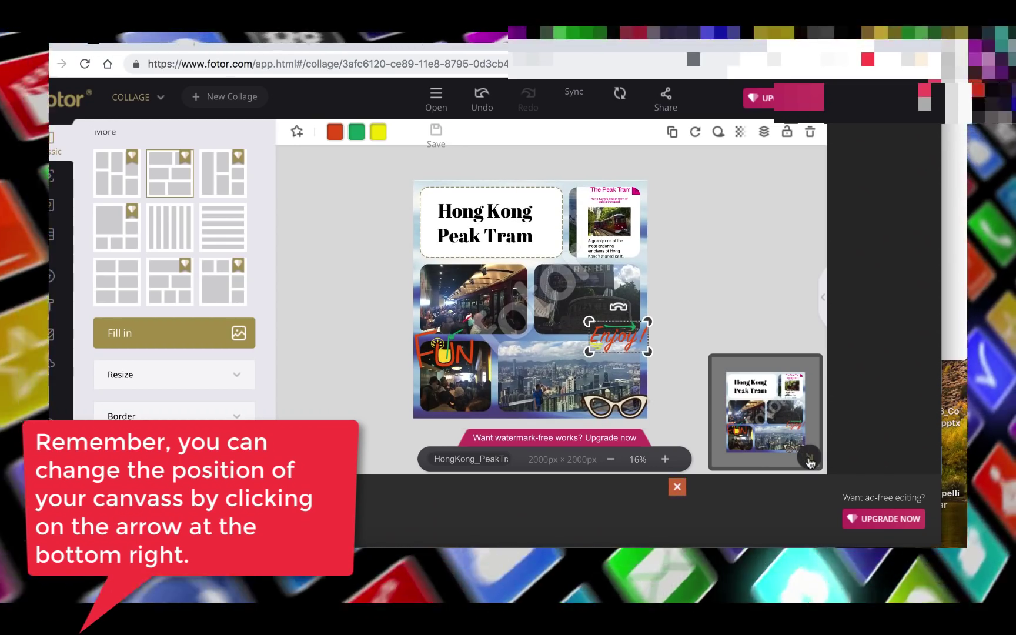
left_click(810, 462)
left_click(665, 460)
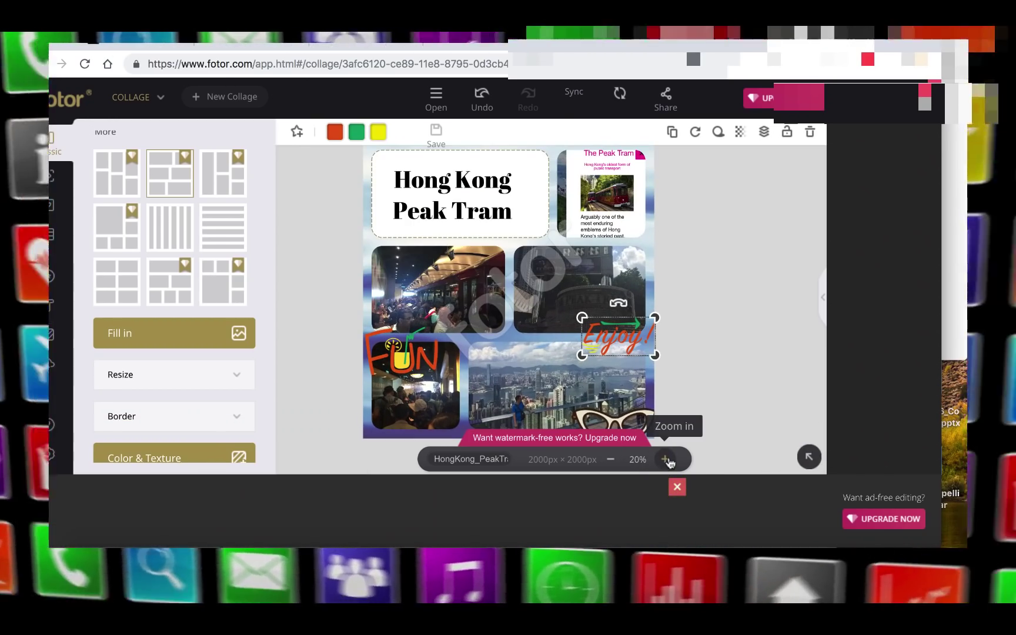
left_click(666, 460)
left_click(611, 460)
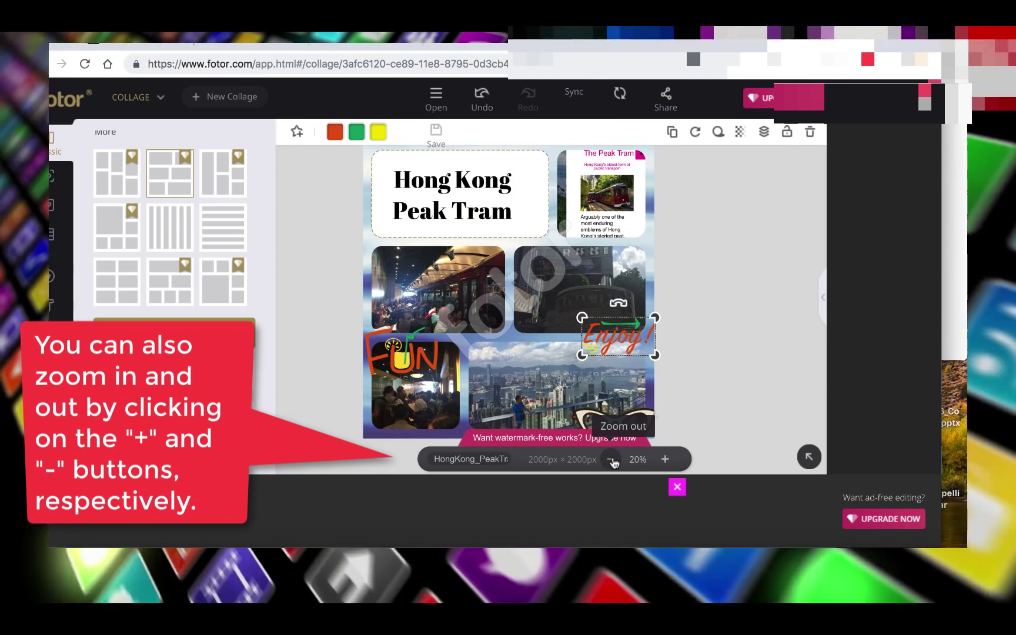
left_click(611, 461)
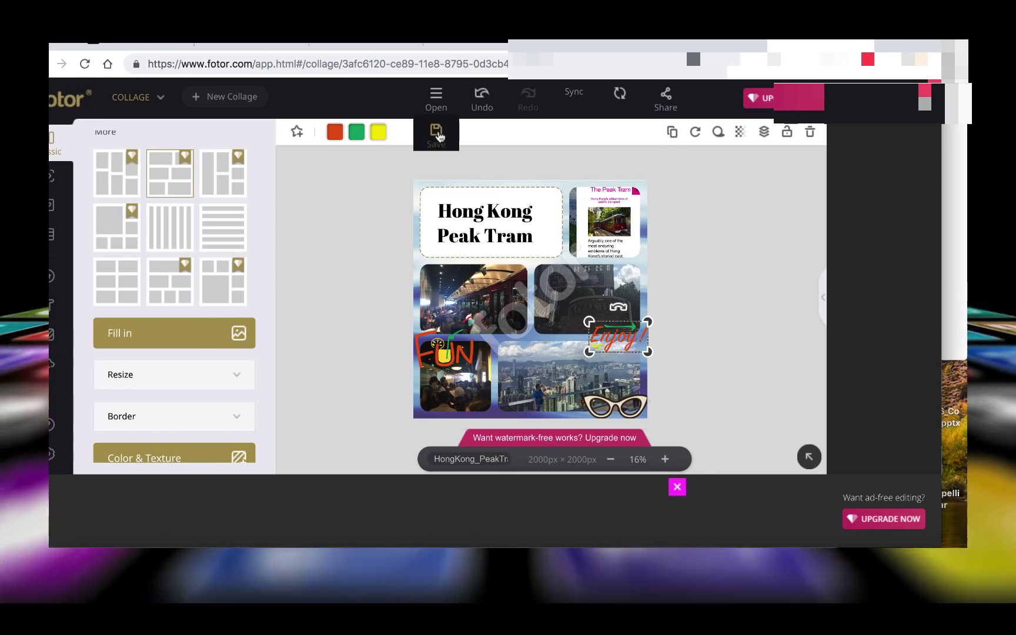
Try once more to save the titled collage and dismiss the premium plan offer
left_click(437, 136)
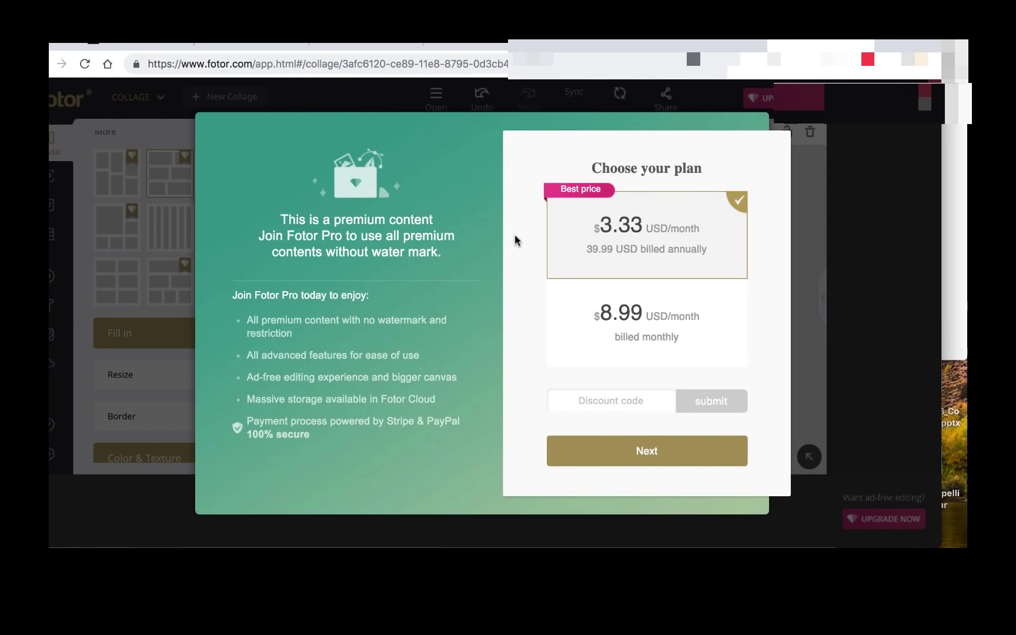
left_click(787, 125)
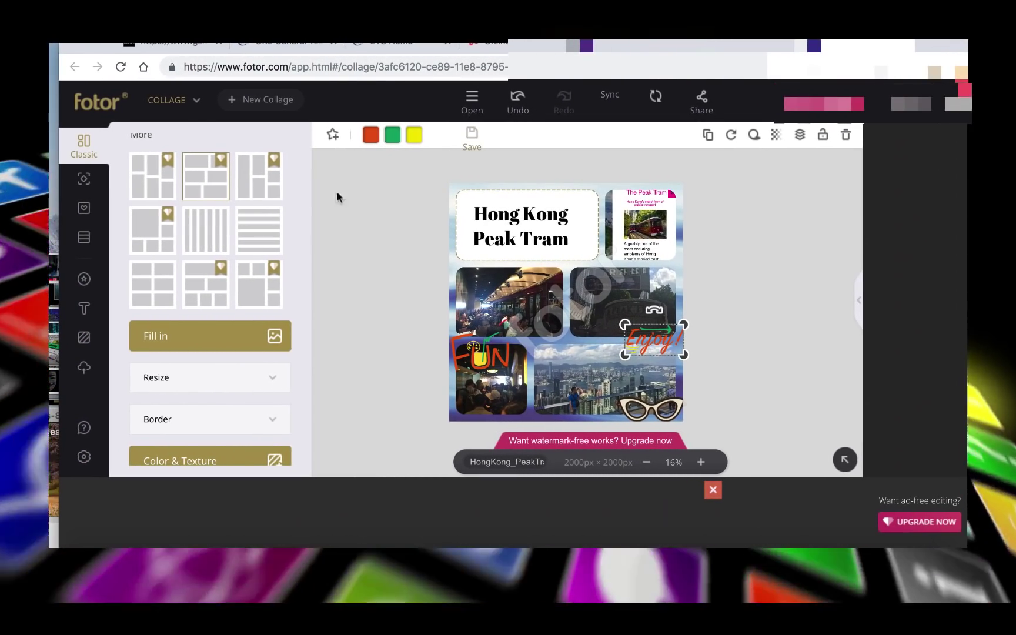
Examine the available editor modes and the cloud storage, opening the image upload and cancelling it
left_click(200, 101)
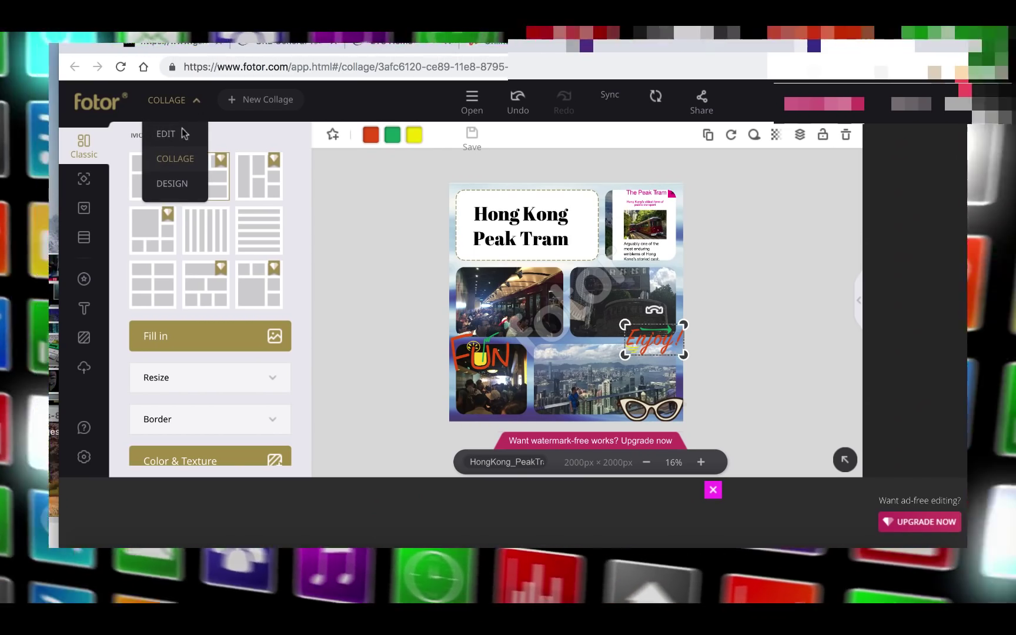
left_click(84, 370)
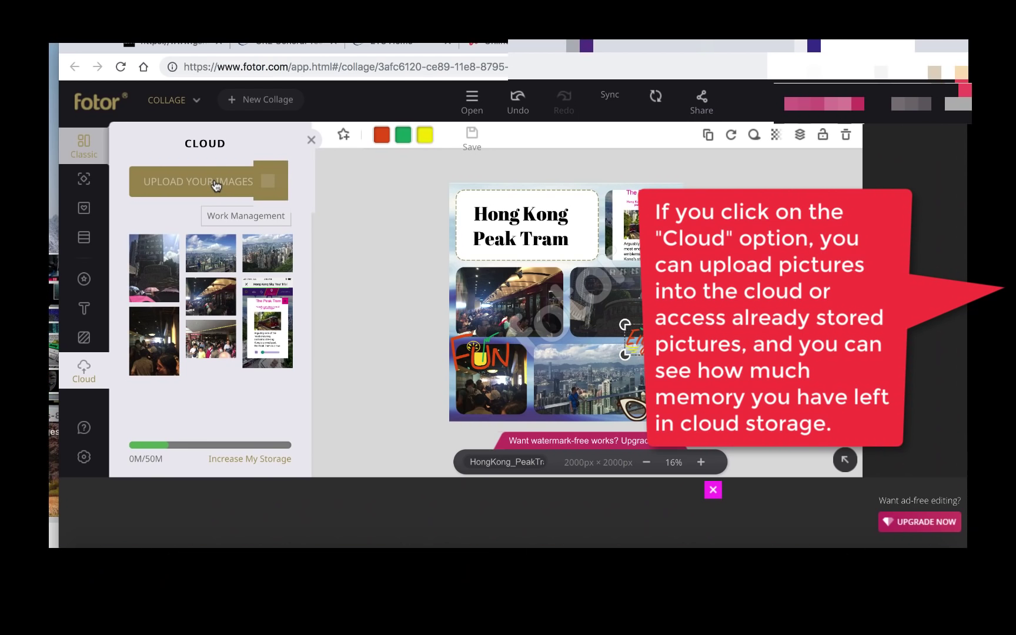
left_click(216, 186)
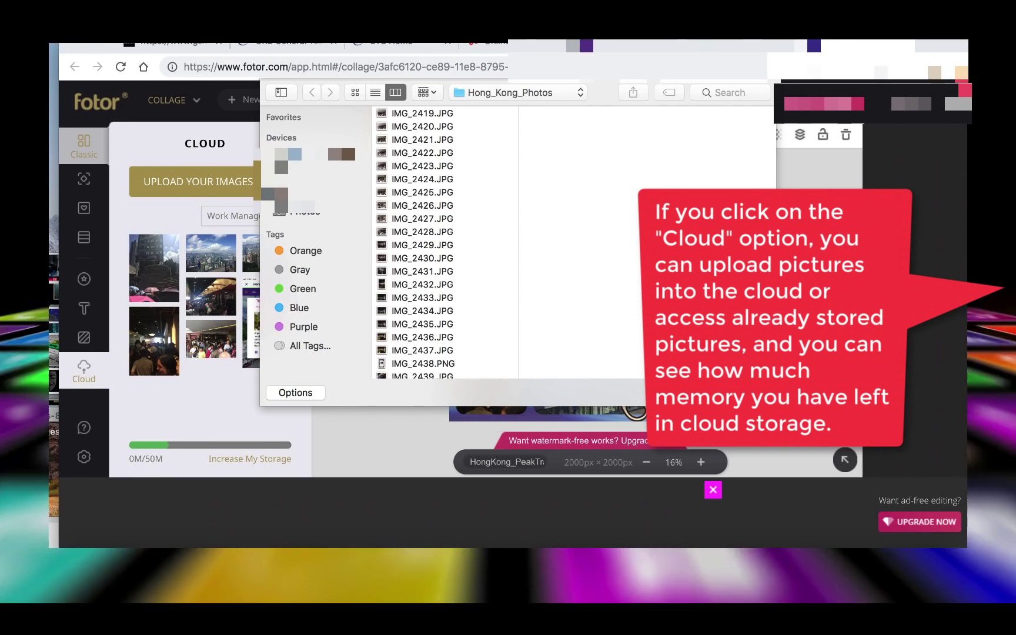
key("Escape")
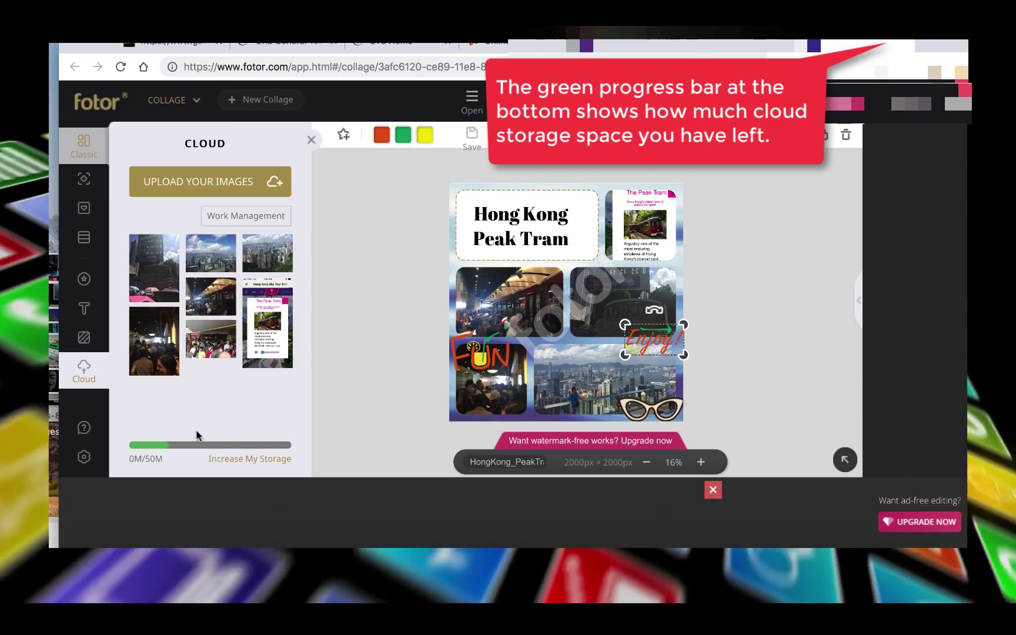
left_click(311, 140)
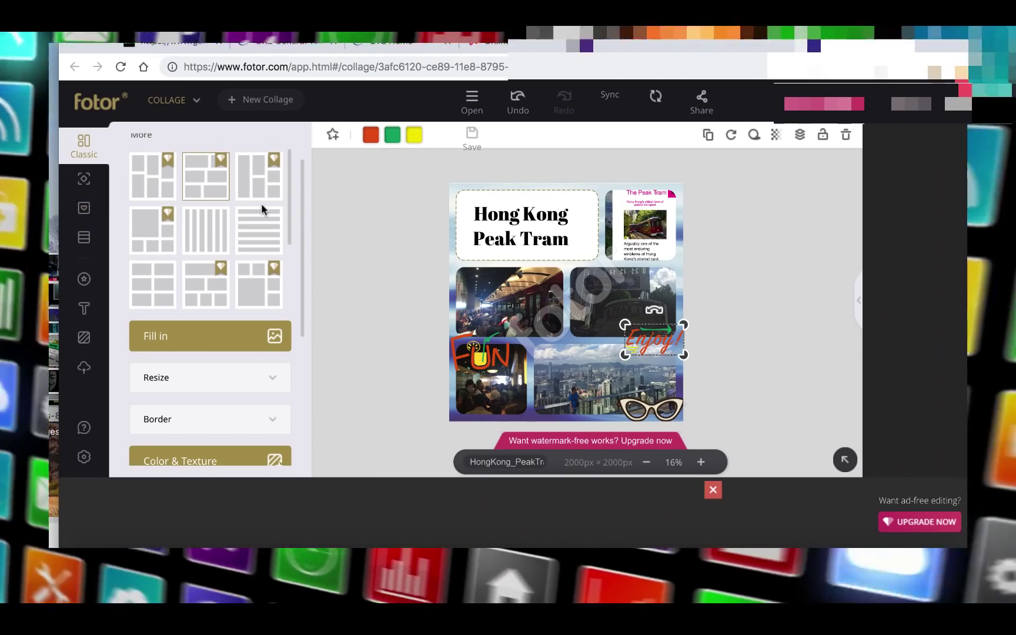
left_click_drag(301, 213, 297, 171)
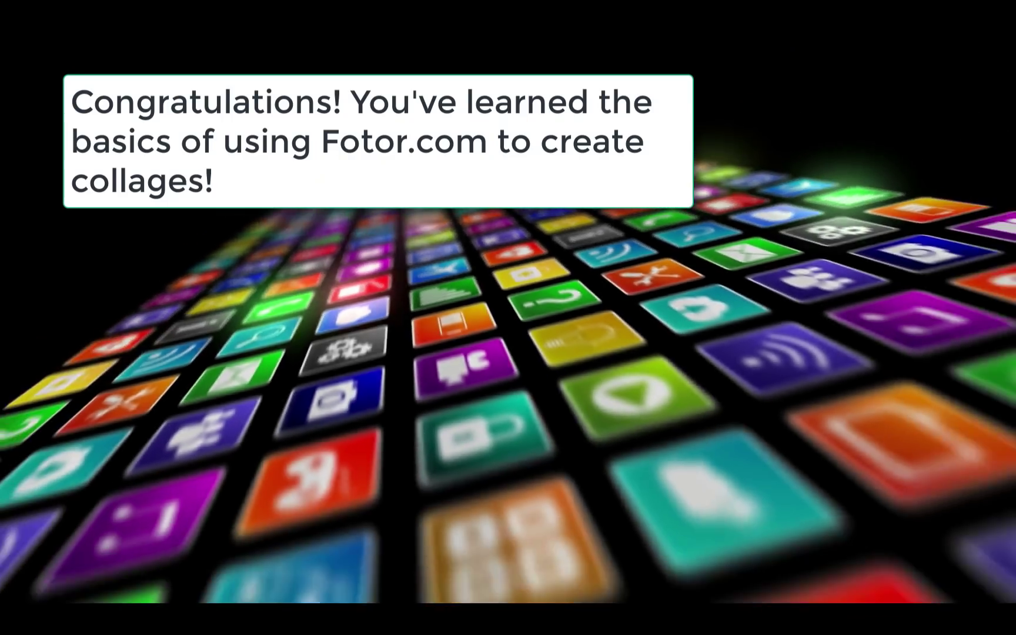